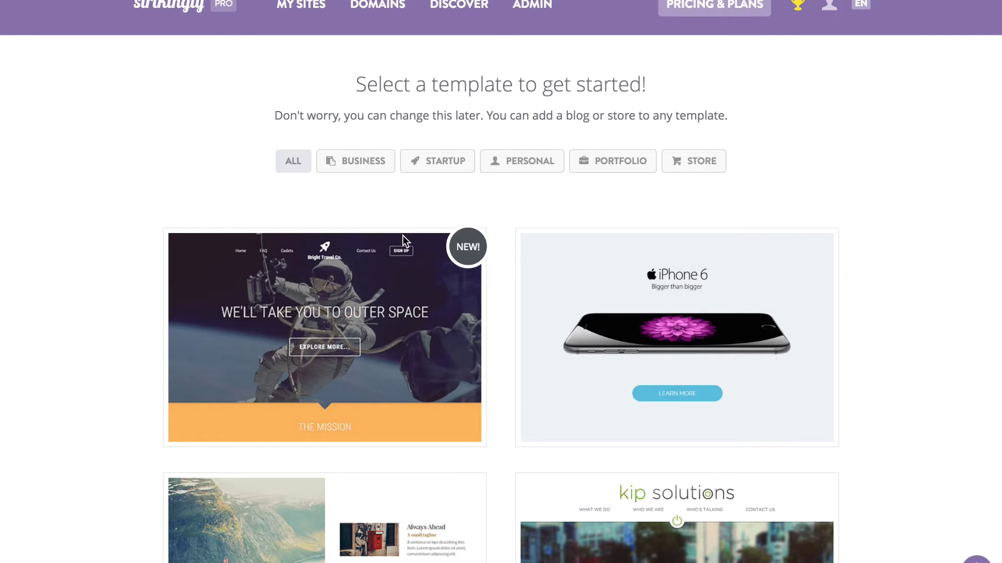
Step: Start editing the Bright template from the template gallery
{"action": "mouse_move", "coordinate": [399, 264]}
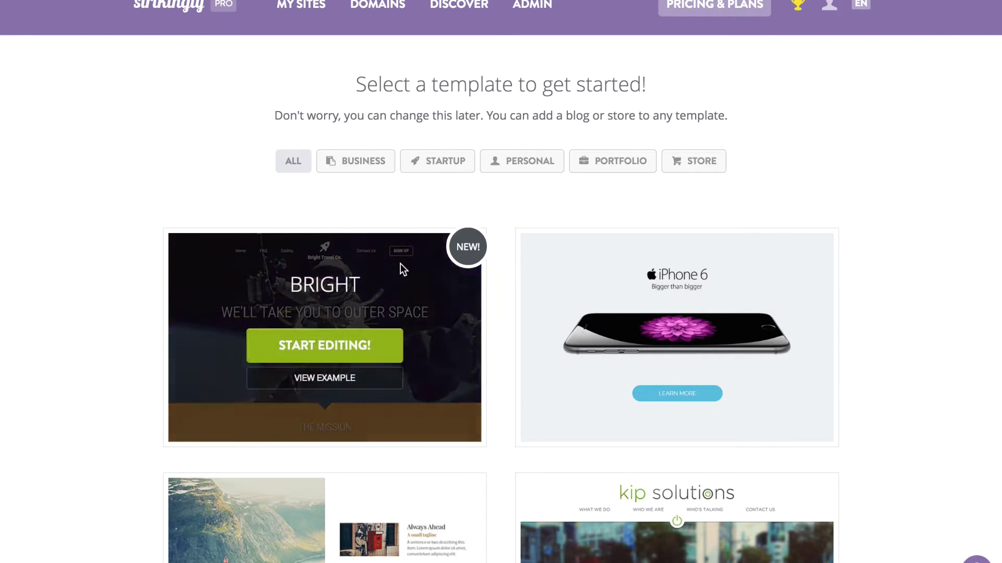
{"action": "left_click", "coordinate": [367, 350]}
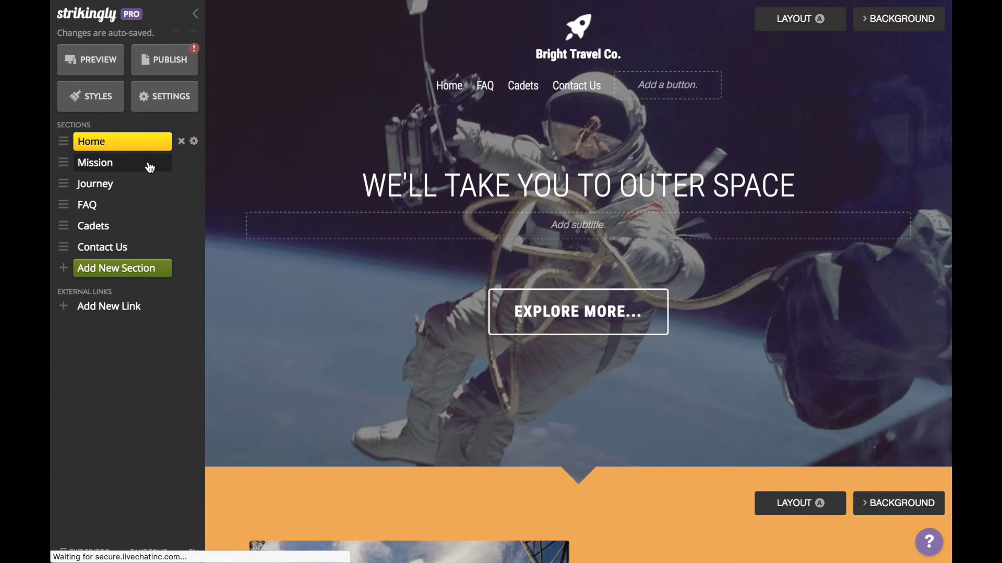
Step: Delete the Mission, Journey, FAQ, Cadets and Contact Us sections
{"action": "left_click", "coordinate": [166, 162]}
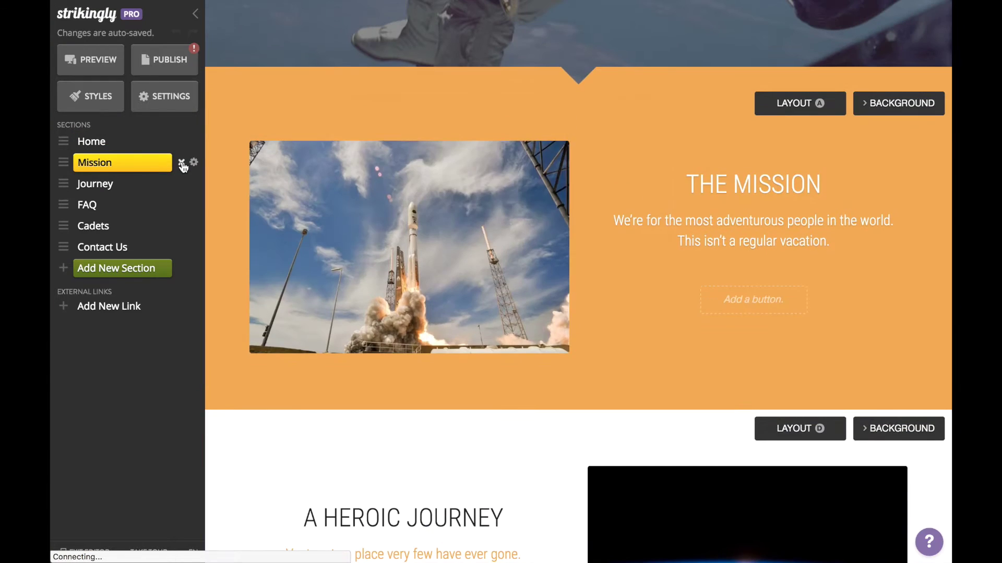
{"action": "left_click", "coordinate": [181, 163]}
{"action": "left_click", "coordinate": [181, 163]}
{"action": "left_click", "coordinate": [181, 164]}
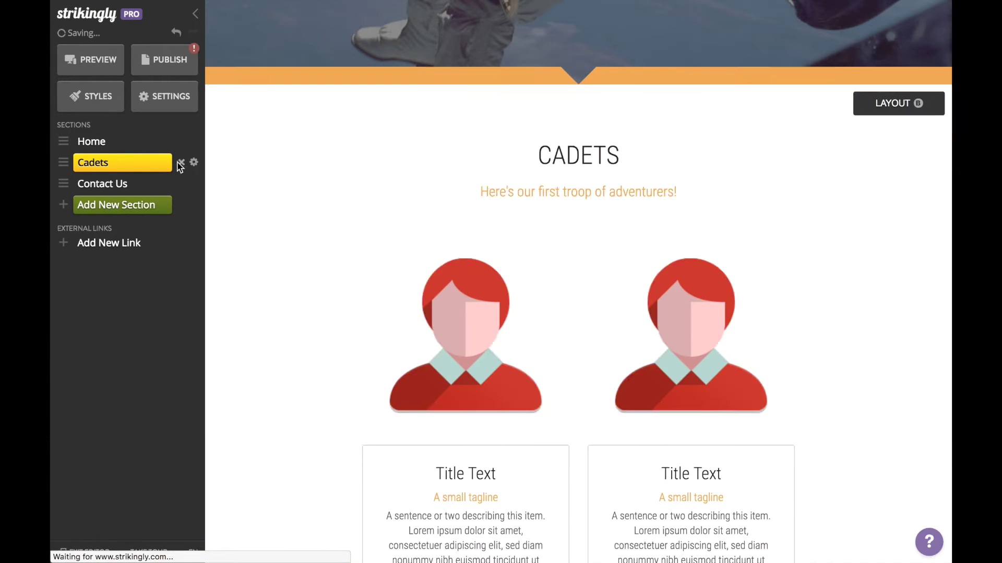
{"action": "left_click", "coordinate": [181, 164]}
{"action": "left_click", "coordinate": [181, 163]}
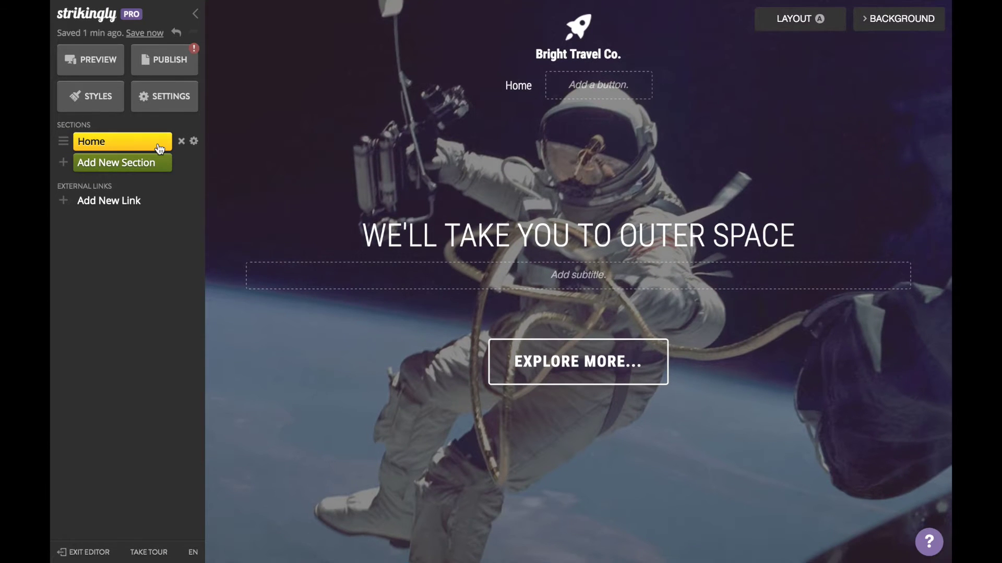
Step: Browse the Add New Section list and close it without adding anything
{"action": "left_click", "coordinate": [121, 170]}
{"action": "scroll", "coordinate": [293, 148], "scroll_direction": "down", "scroll_amount": 10}
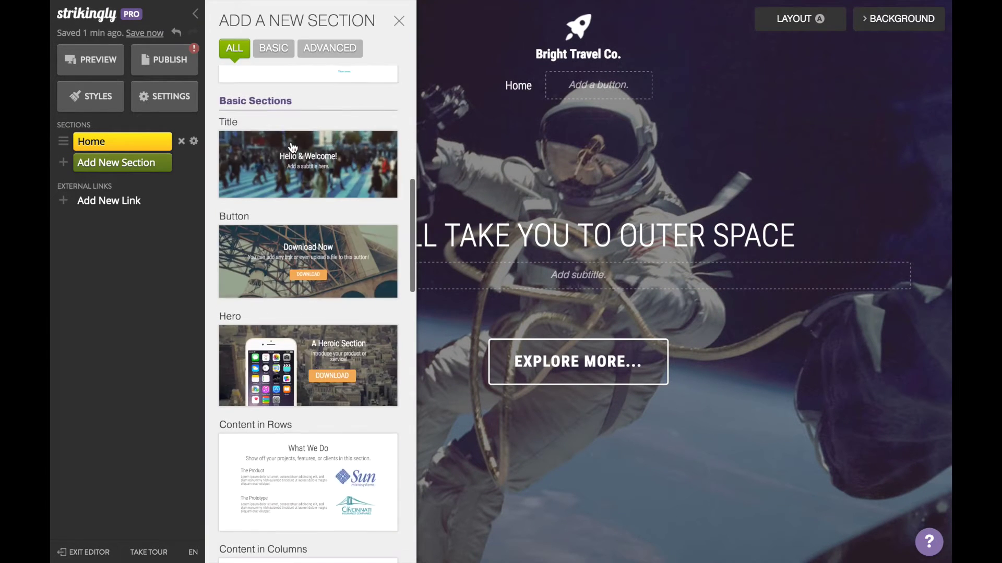
{"action": "scroll", "coordinate": [292, 148], "scroll_direction": "down", "scroll_amount": 10}
{"action": "left_click", "coordinate": [399, 22]}
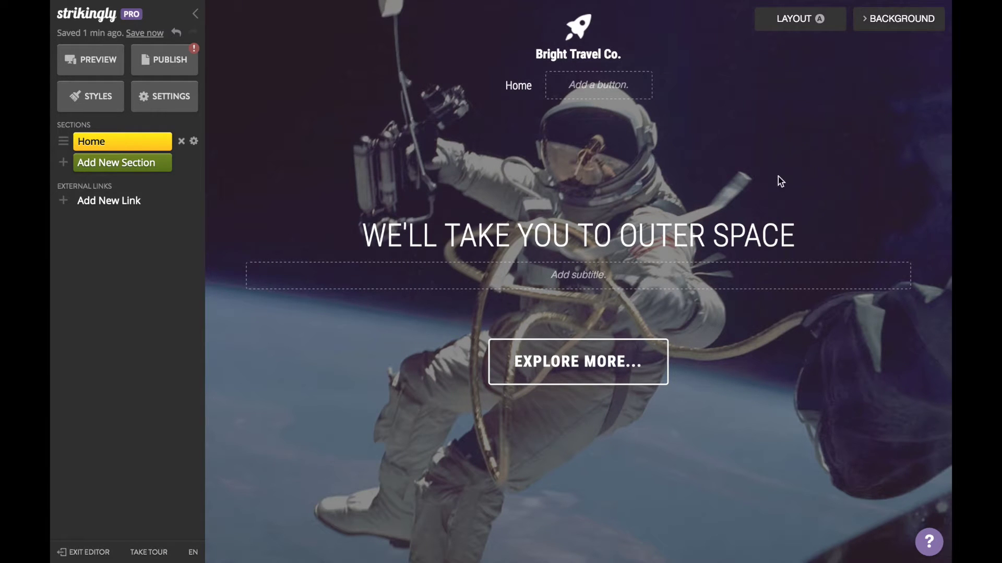
Step: Replace the hero background with the uploaded 'background' street café photo
{"action": "left_click", "coordinate": [887, 22]}
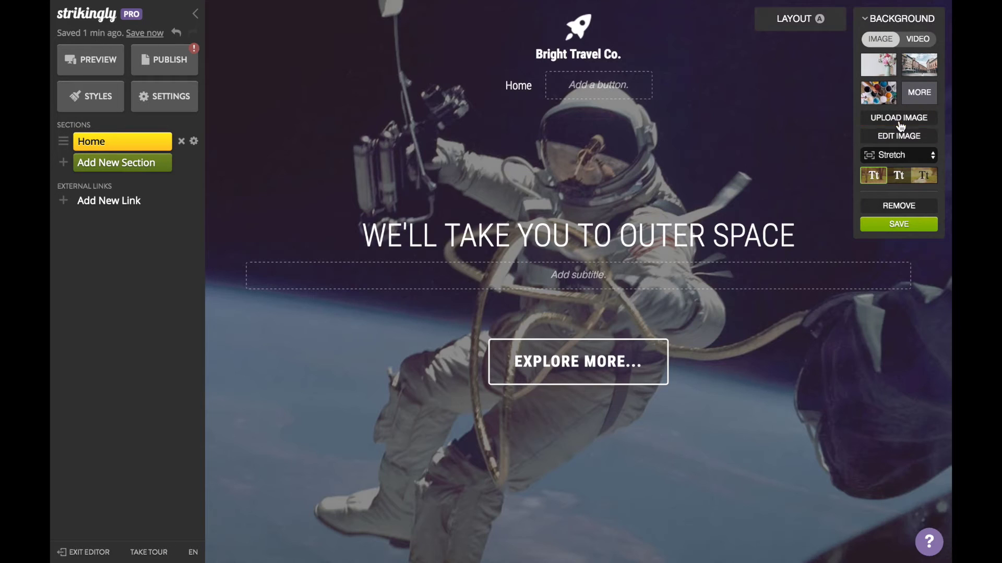
{"action": "left_click", "coordinate": [899, 121]}
{"action": "left_click", "coordinate": [545, 296]}
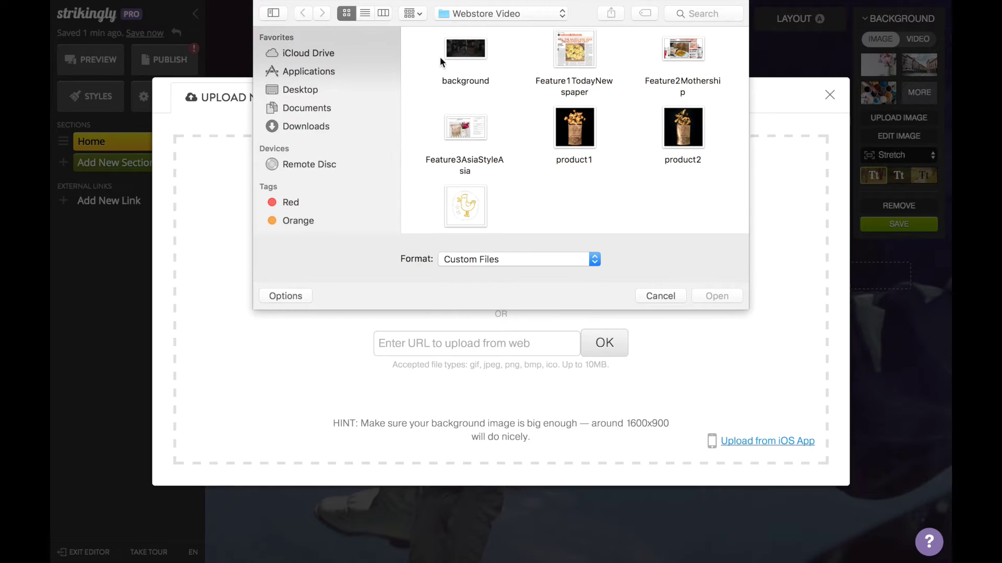
{"action": "double_click", "coordinate": [446, 51]}
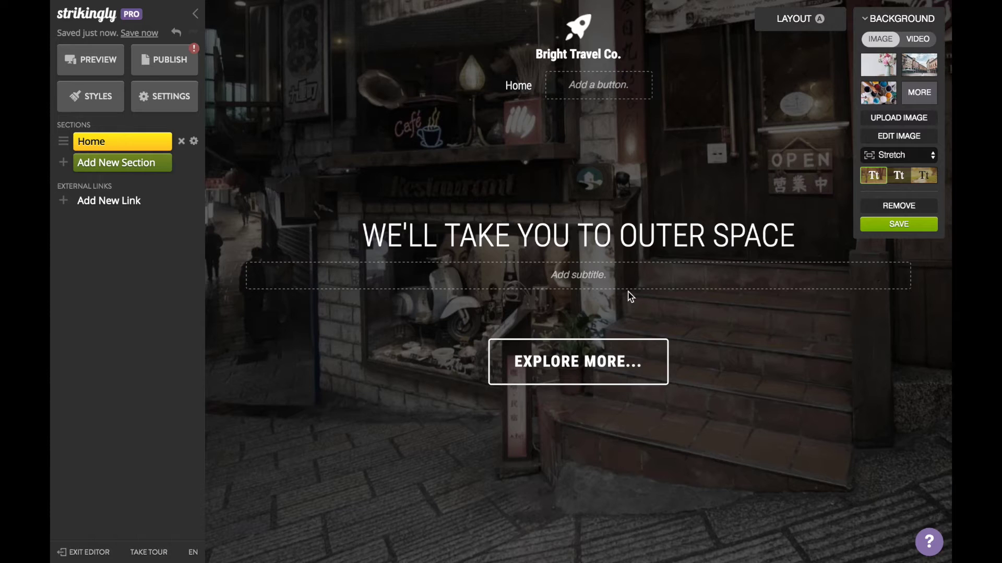
Step: Switch the hero to a layout with an image and upload the TDELogo duck logo
{"action": "left_click", "coordinate": [806, 24]}
{"action": "left_click", "coordinate": [807, 24]}
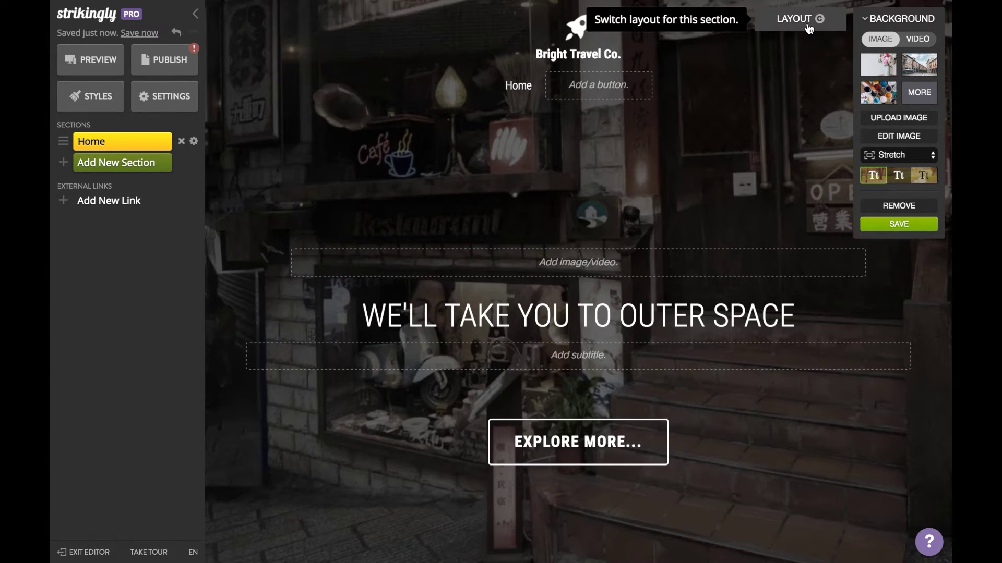
{"action": "left_click", "coordinate": [578, 206]}
{"action": "left_click", "coordinate": [589, 289]}
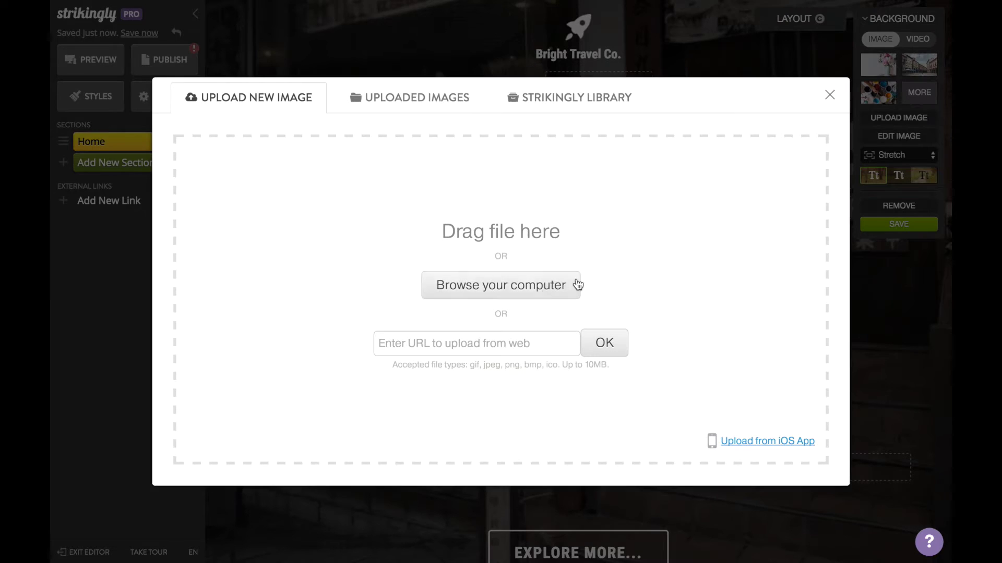
{"action": "left_click", "coordinate": [546, 290]}
{"action": "double_click", "coordinate": [467, 196]}
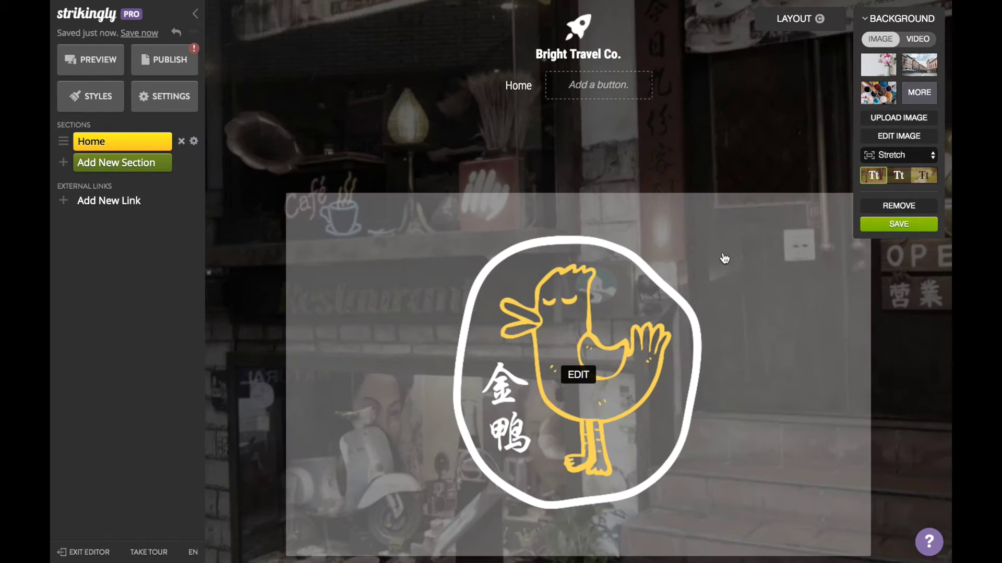
{"action": "scroll", "coordinate": [722, 257], "scroll_direction": "down", "scroll_amount": 5}
Step: Set the hero headline to 'The Golden Duck' and subtitle to 'Singapore's Premier Salted Egg Snack'
{"action": "left_click", "coordinate": [671, 344]}
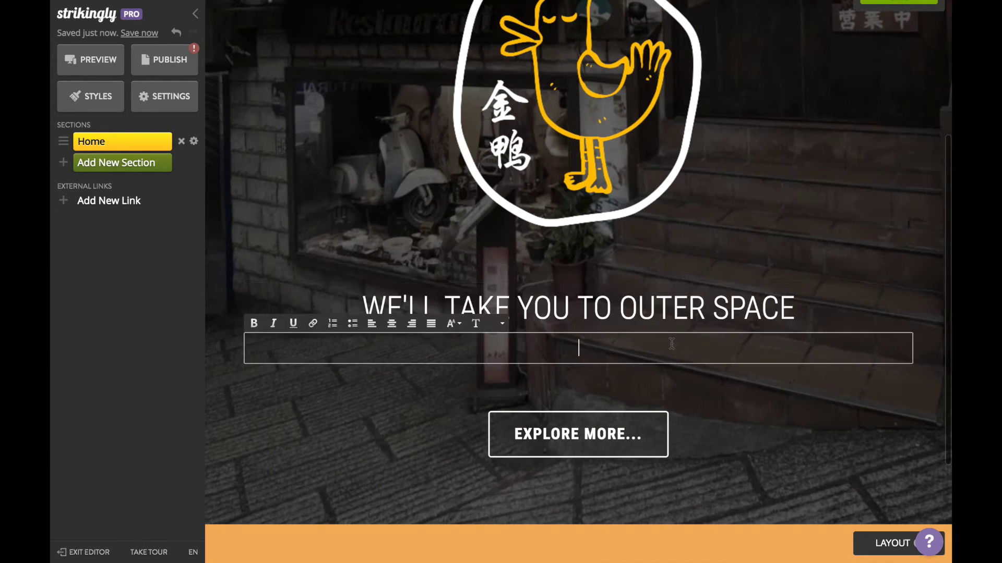
{"action": "triple_click", "coordinate": [672, 308]}
{"action": "type", "text": "The Golden Duck"}
{"action": "key", "text": "Tab"}
{"action": "type", "text": "Singapore's Premier Salted Egg Snack"}
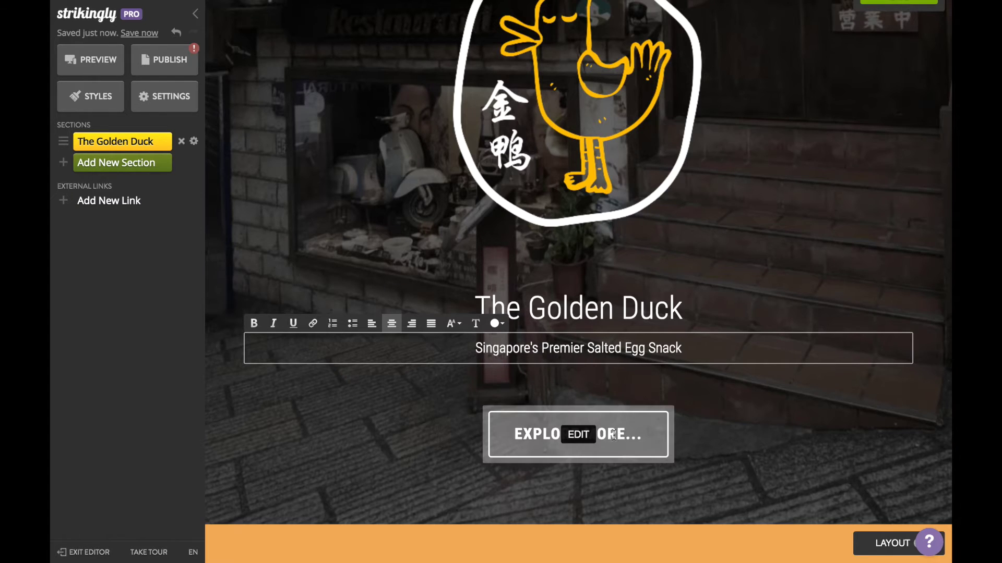
Step: Remove the header's old rocket logo and site name
{"action": "left_click", "coordinate": [613, 435]}
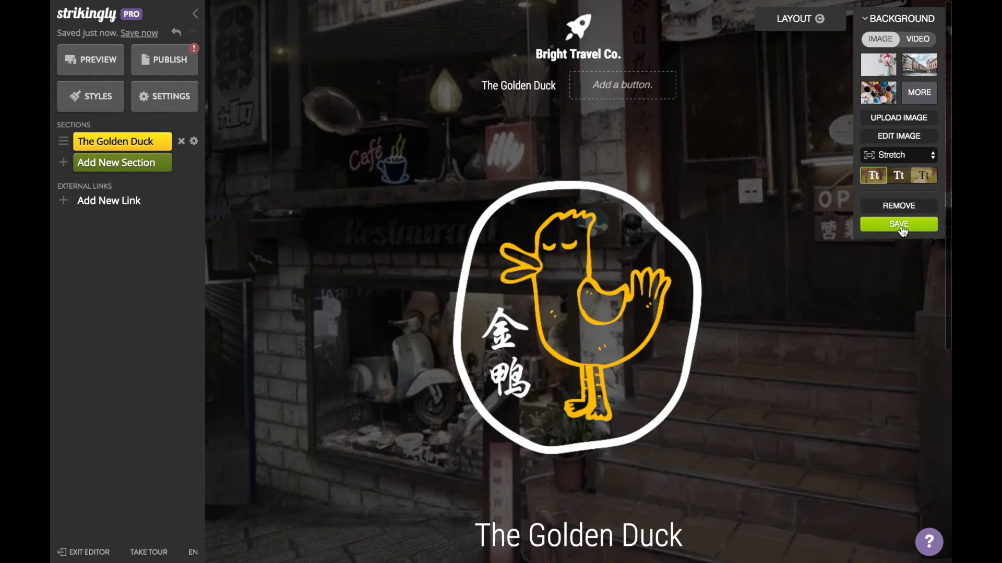
{"action": "left_click", "coordinate": [900, 225]}
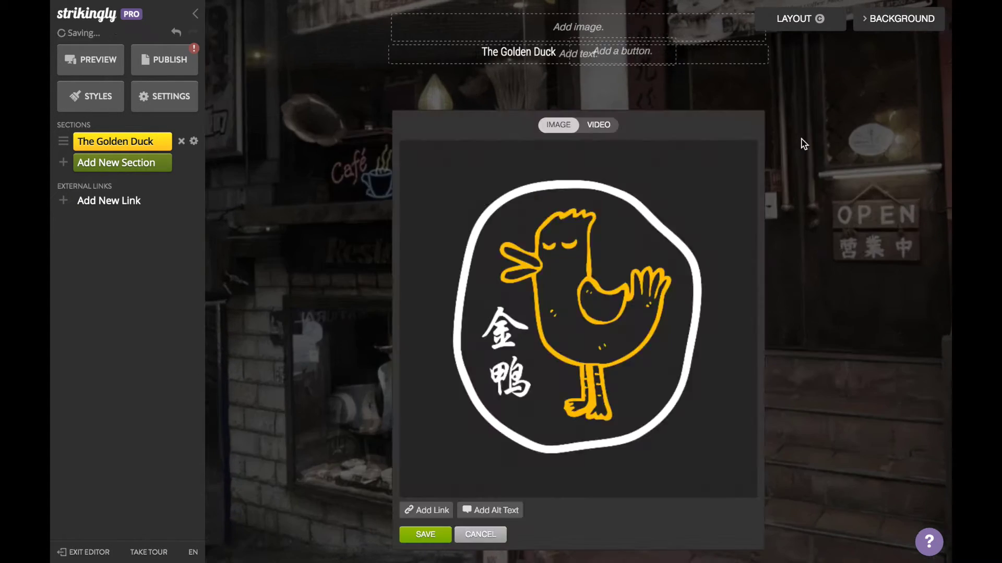
{"action": "left_click", "coordinate": [925, 251]}
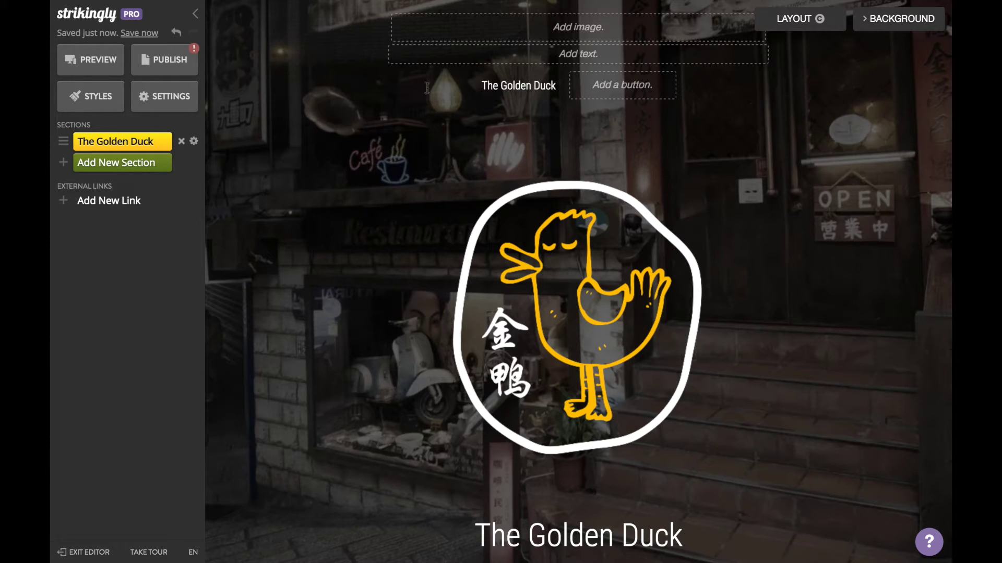
{"action": "left_click", "coordinate": [116, 162]}
Step: Add a Content in Rows section below the hero
{"action": "scroll", "coordinate": [324, 312], "scroll_direction": "down", "scroll_amount": 2}
{"action": "scroll", "coordinate": [324, 311], "scroll_direction": "down", "scroll_amount": 10}
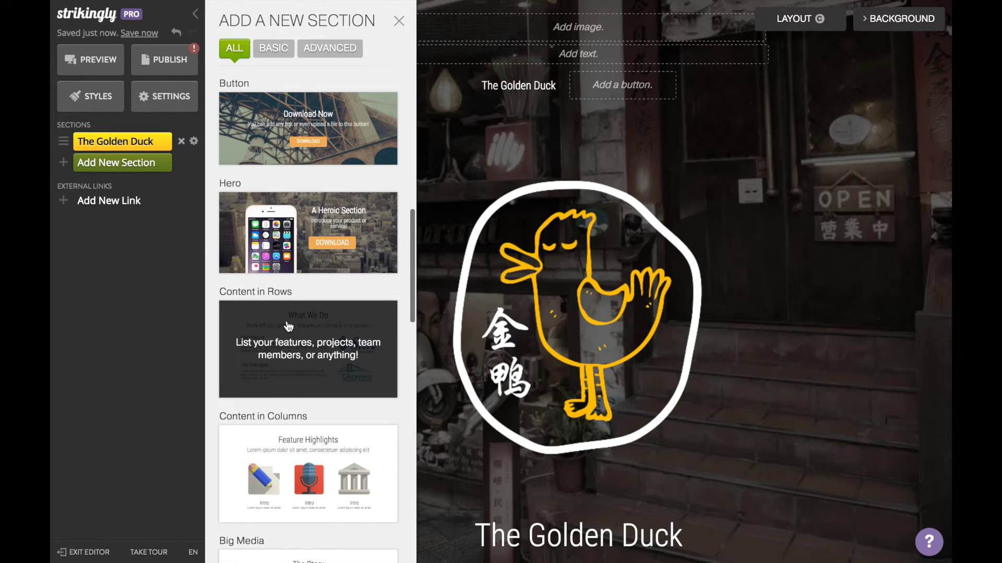
{"action": "left_click", "coordinate": [311, 332]}
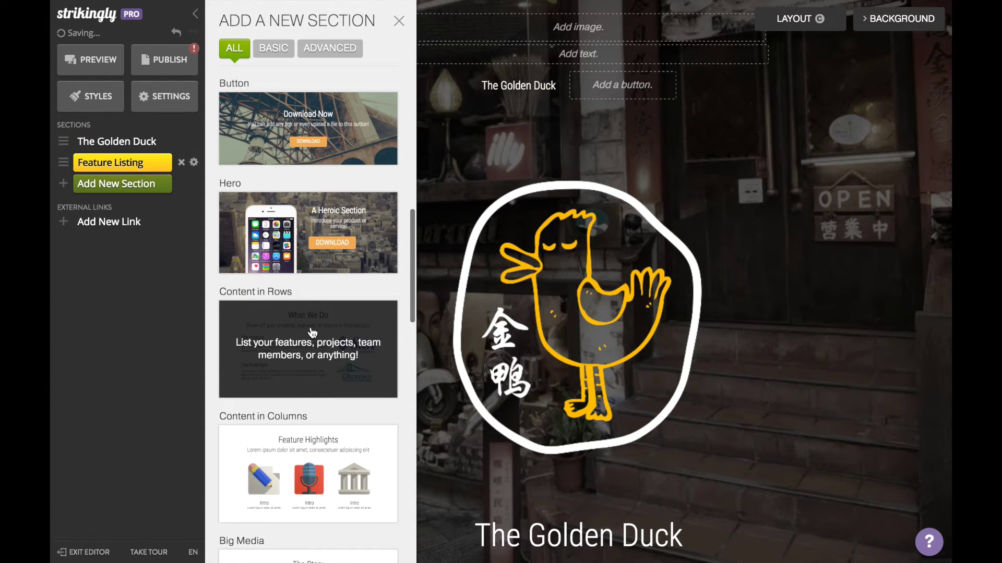
{"action": "scroll", "coordinate": [405, 245], "scroll_direction": "up", "scroll_amount": 2}
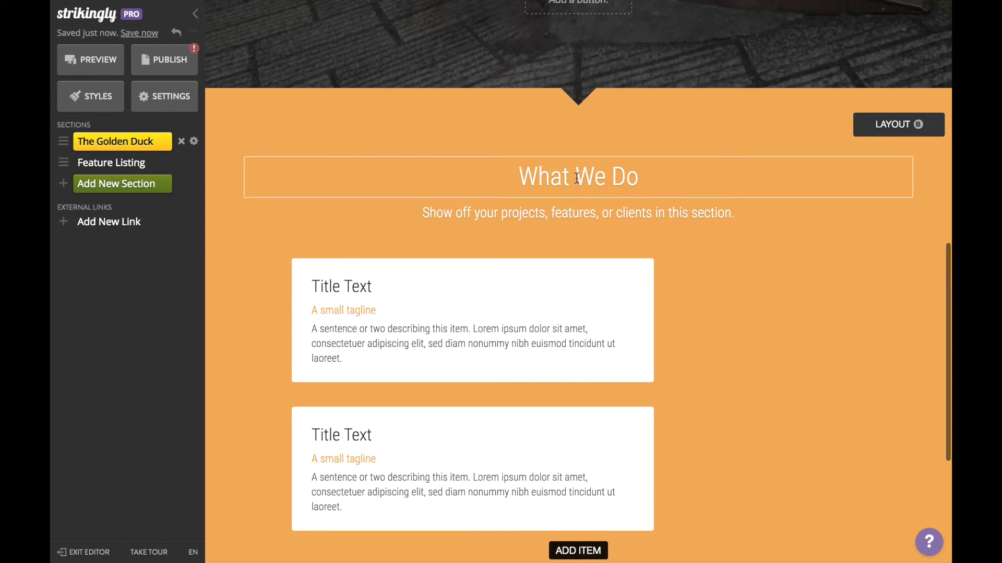
Step: Title the section 'What others say about us', clear the subtitle, and put images on the left
{"action": "left_click", "coordinate": [577, 178]}
{"action": "key", "text": "BackSpace"}
{"action": "left_click", "coordinate": [537, 219]}
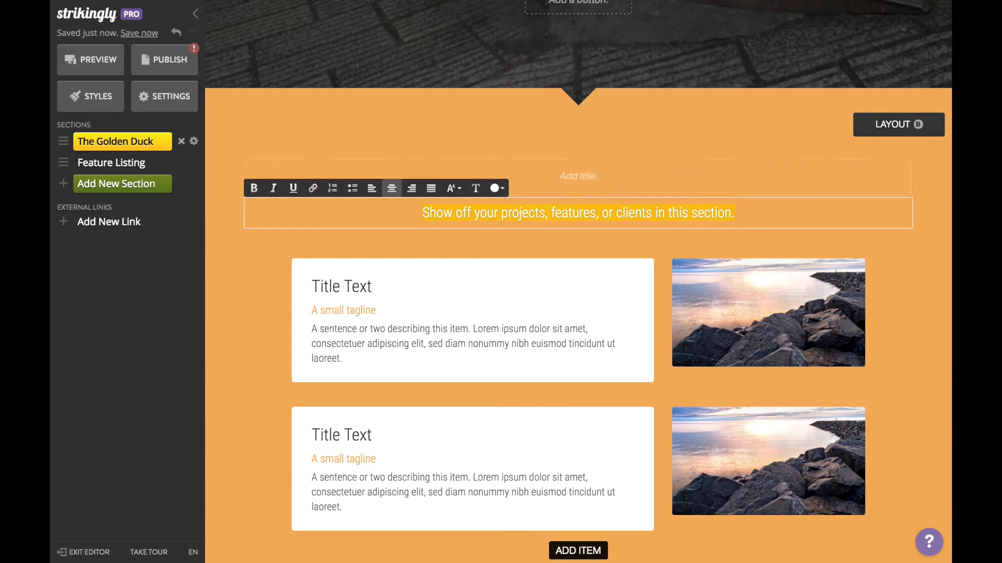
{"action": "key", "text": "BackSpace"}
{"action": "left_click", "coordinate": [580, 188]}
{"action": "type", "text": "What others say about us"}
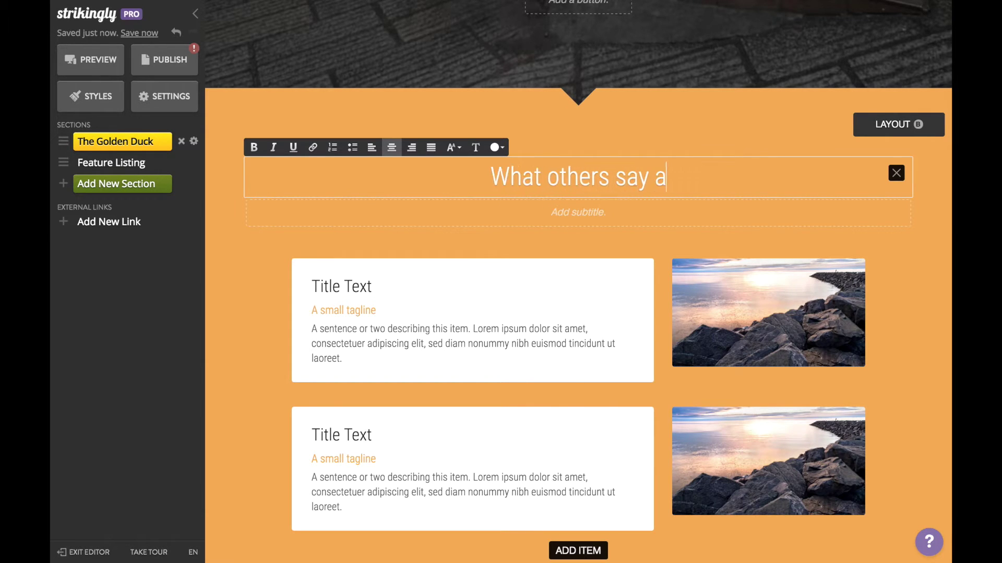
{"action": "left_click", "coordinate": [899, 128]}
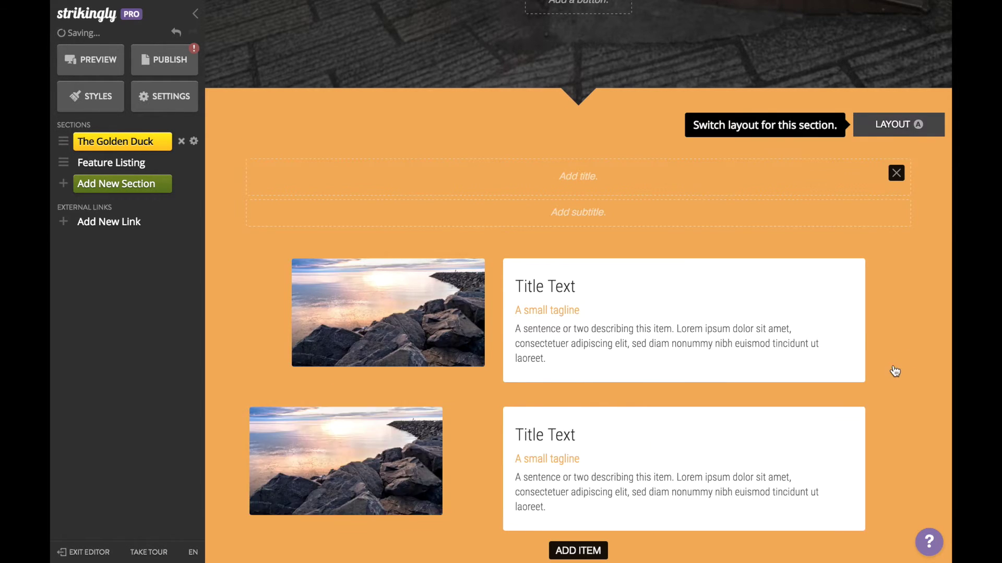
{"action": "scroll", "coordinate": [586, 365], "scroll_direction": "down", "scroll_amount": 2}
Step: Add a third item card and clear the placeholder taglines and descriptions of all three cards
{"action": "left_click", "coordinate": [589, 456]}
{"action": "triple_click", "coordinate": [547, 184]}
{"action": "key", "text": "BackSpace"}
{"action": "triple_click", "coordinate": [553, 226]}
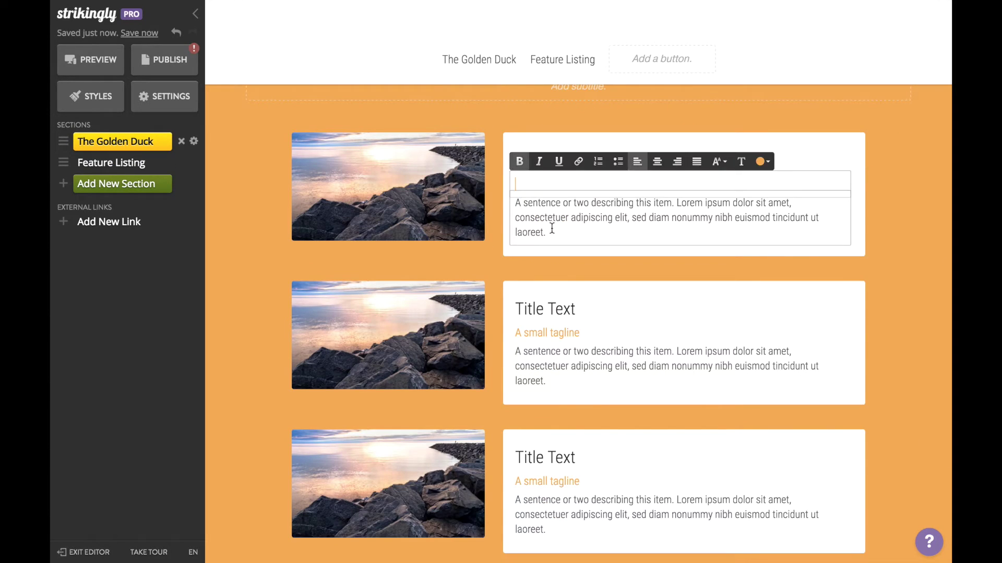
{"action": "key", "text": "BackSpace"}
{"action": "triple_click", "coordinate": [544, 318]}
{"action": "triple_click", "coordinate": [539, 360]}
{"action": "key", "text": "BackSpace"}
{"action": "triple_click", "coordinate": [553, 446]}
{"action": "key", "text": "BackSpace"}
{"action": "triple_click", "coordinate": [537, 480]}
{"action": "key", "text": "BackSpace"}
Step: Give the first card the newspaper feature image and the title 'Today New'
{"action": "left_click", "coordinate": [383, 190]}
{"action": "left_click", "coordinate": [405, 216]}
{"action": "left_click", "coordinate": [454, 295]}
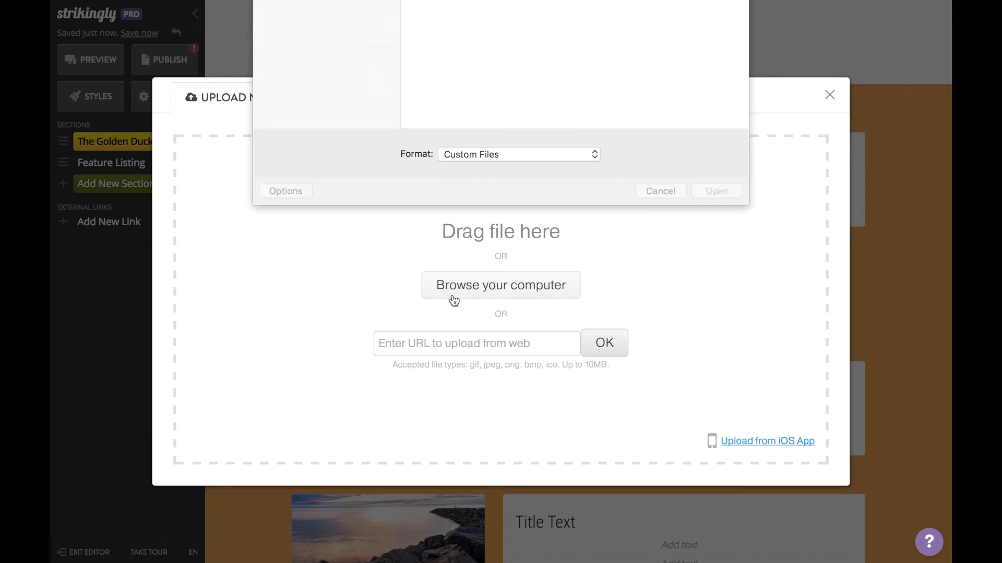
{"action": "double_click", "coordinate": [579, 56]}
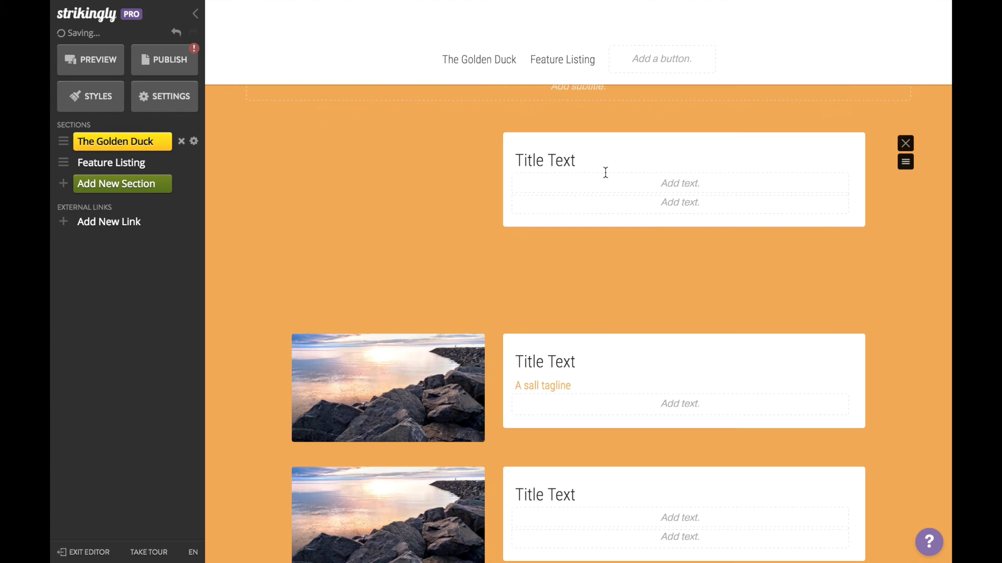
{"action": "triple_click", "coordinate": [604, 168]}
{"action": "type", "text": "Today New"}
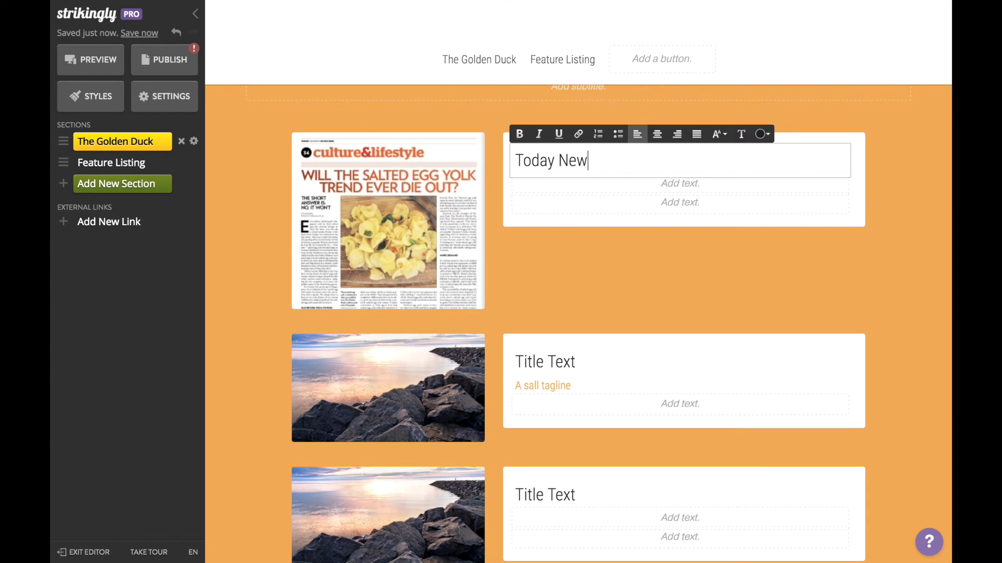
Step: Give the second card the product2 image and the title 'Mothership'
{"action": "scroll", "coordinate": [593, 290], "scroll_direction": "down", "scroll_amount": 5}
{"action": "left_click", "coordinate": [382, 293]}
{"action": "left_click", "coordinate": [405, 329]}
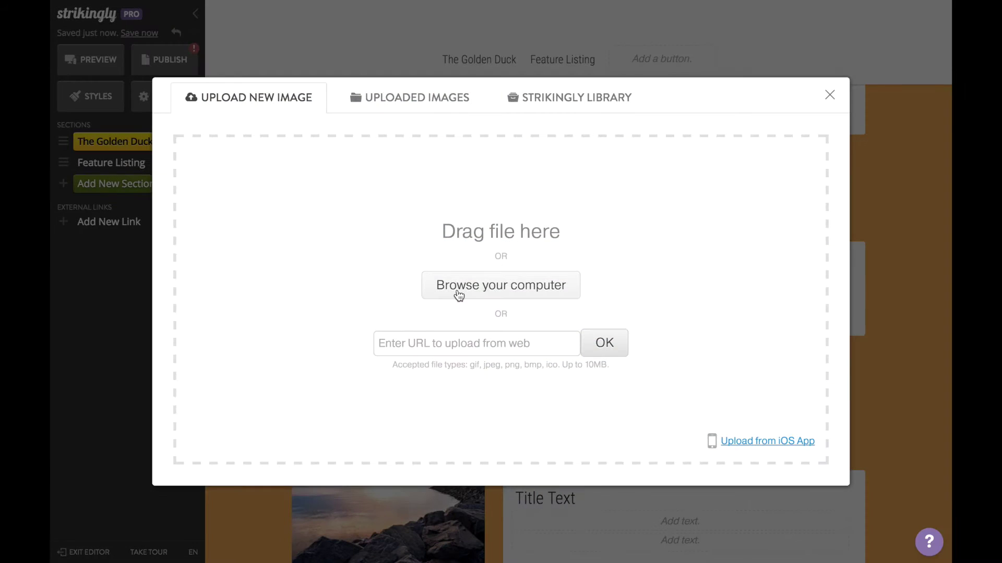
{"action": "left_click", "coordinate": [459, 292]}
{"action": "double_click", "coordinate": [680, 133]}
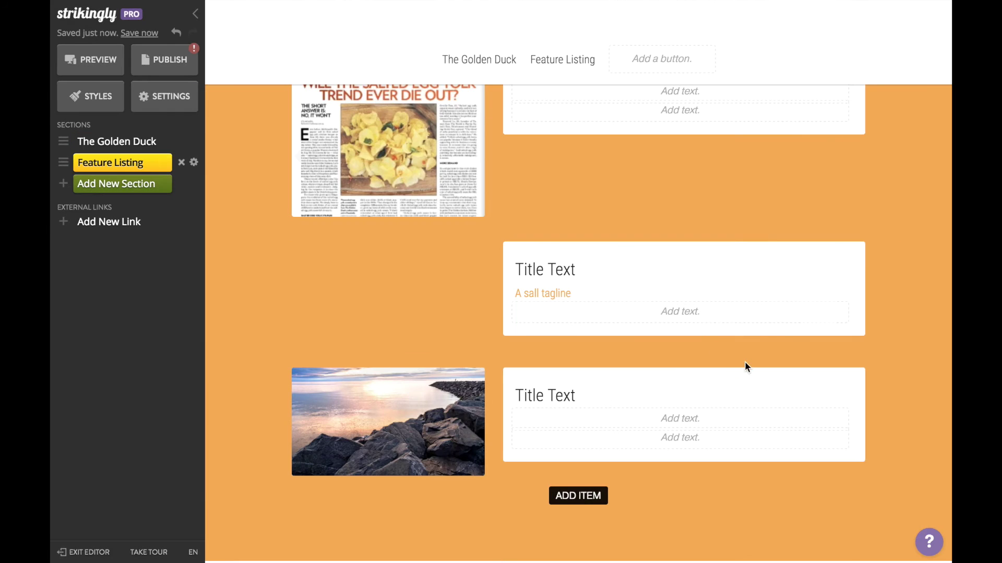
{"action": "scroll", "coordinate": [626, 276], "scroll_direction": "down", "scroll_amount": 2}
{"action": "left_click", "coordinate": [532, 192]}
{"action": "type", "text": "Mothership"}
{"action": "left_click", "coordinate": [519, 216]}
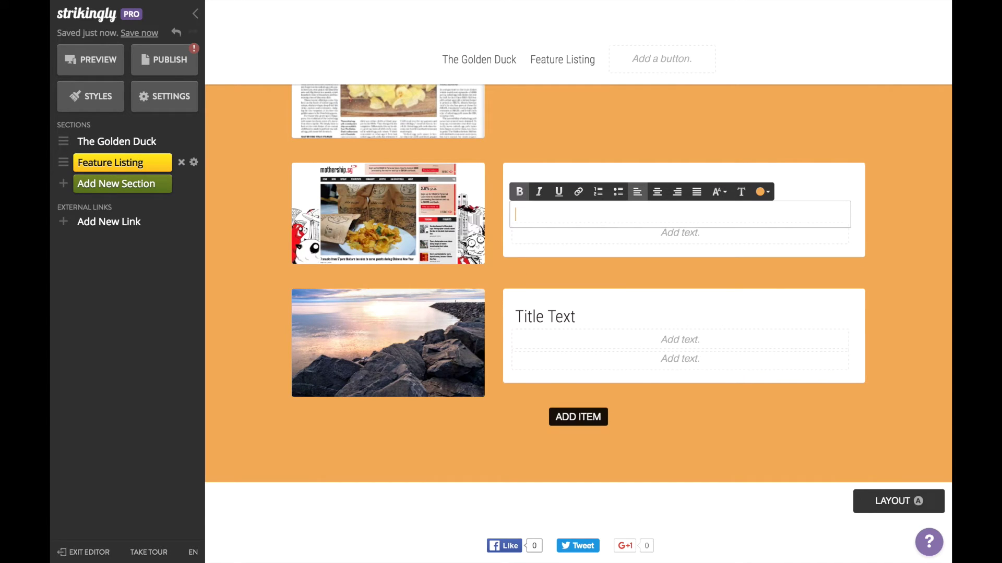
Step: Replace the third card's image and title it 'AsiaStyle Asia'
{"action": "left_click", "coordinate": [387, 343]}
{"action": "left_click", "coordinate": [405, 369]}
{"action": "left_click", "coordinate": [476, 285]}
{"action": "key", "text": "Escape"}
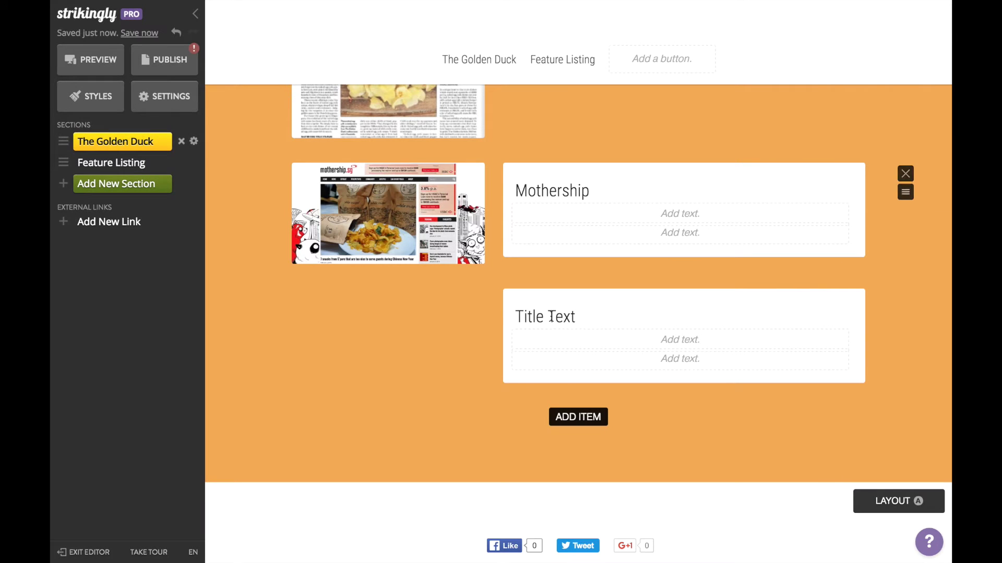
{"action": "left_click", "coordinate": [548, 316]}
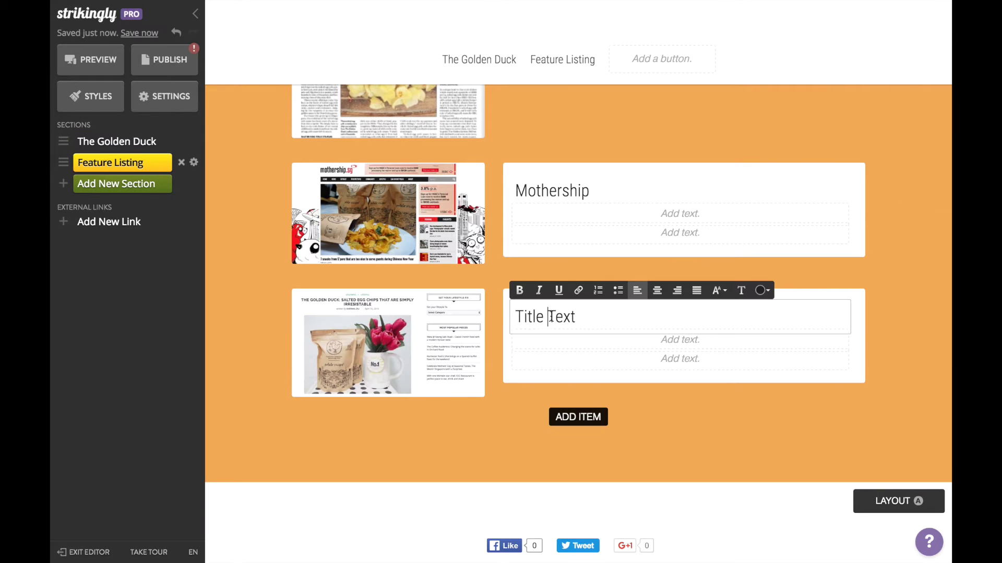
{"action": "type", "text": "AsiaStyle Asia"}
{"action": "left_click", "coordinate": [649, 408]}
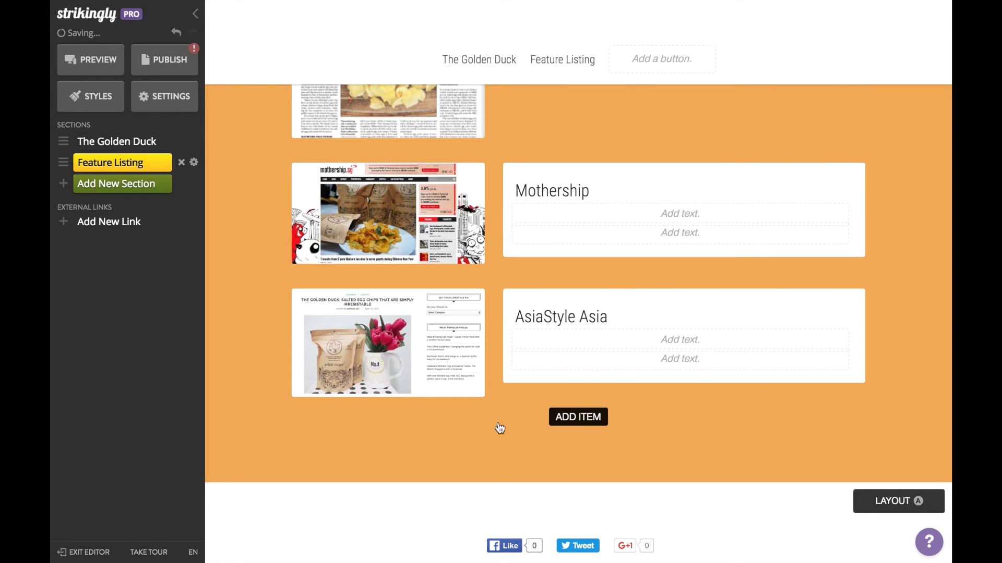
{"action": "left_click", "coordinate": [152, 184]}
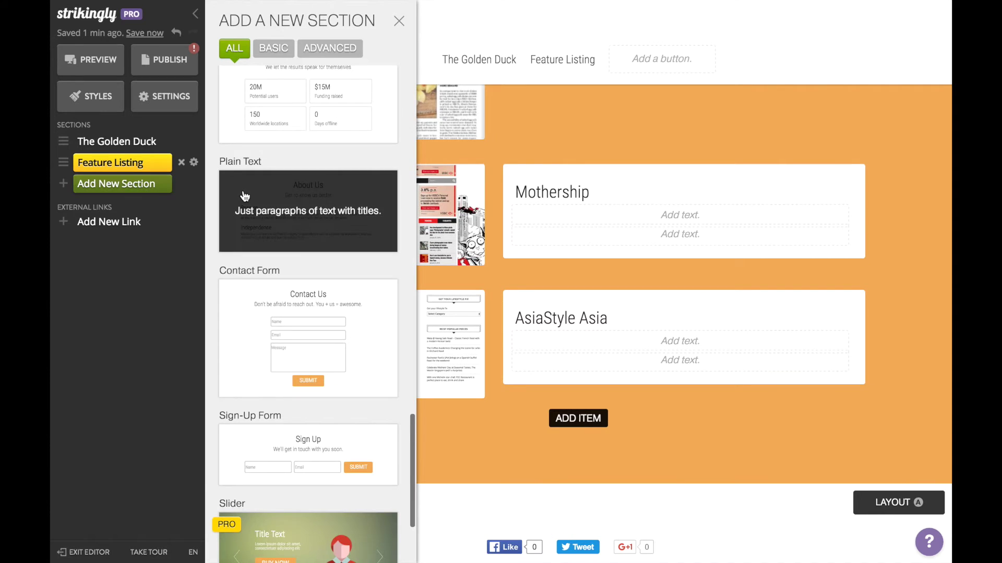
Step: Add a Plain Text section titled 'Only the best' and delete its Passion and Independence items
{"action": "left_click", "coordinate": [243, 196]}
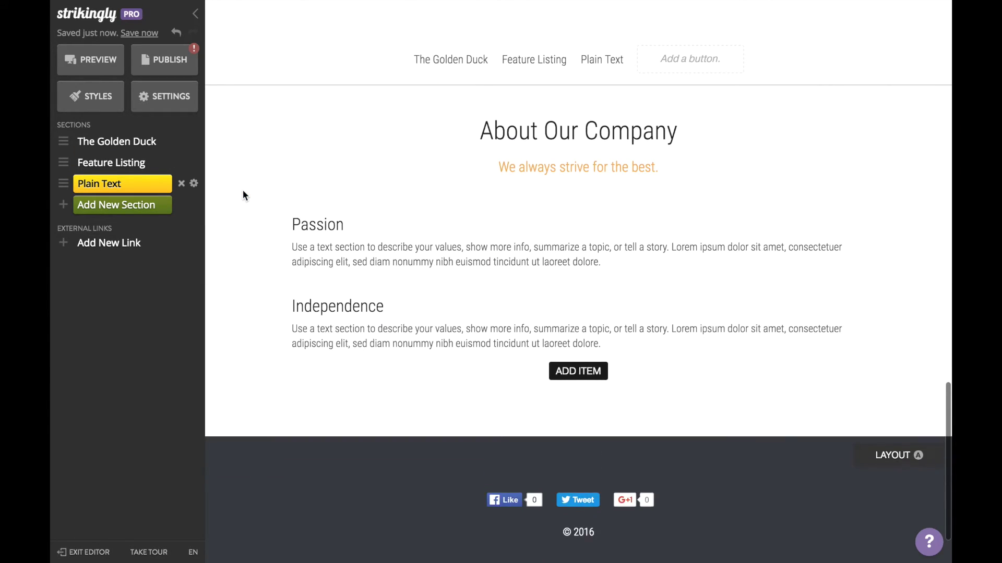
{"action": "left_click", "coordinate": [494, 202]}
{"action": "key", "text": "ctrl+a"}
{"action": "type", "text": "Only the "}
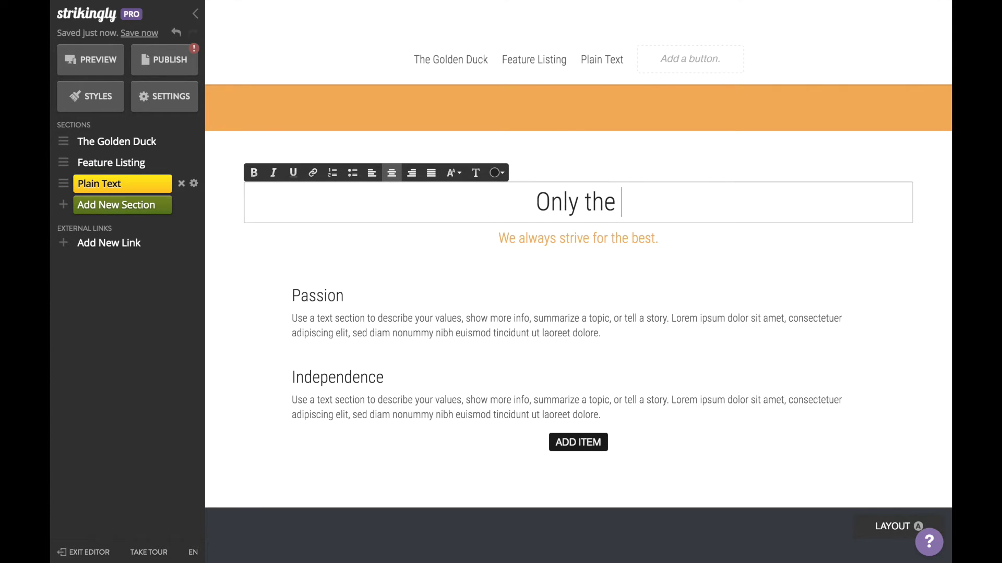
{"action": "type", "text": "best"}
{"action": "left_click", "coordinate": [905, 293]}
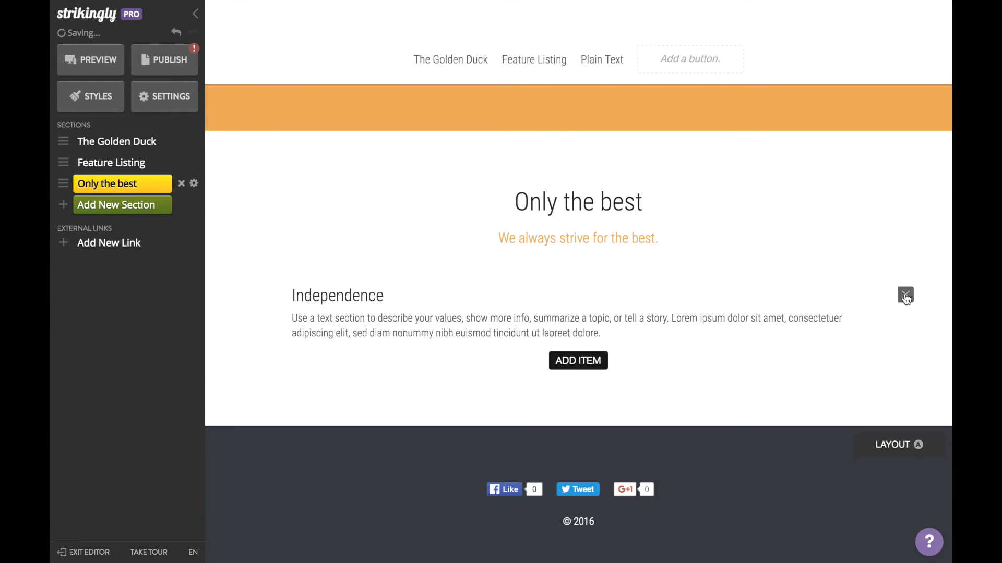
{"action": "left_click", "coordinate": [906, 299]}
{"action": "left_click", "coordinate": [906, 293]}
Step: Paste the chefs' hand-crafted quote into the subtitle and remove its bold formatting
{"action": "left_click", "coordinate": [630, 257]}
{"action": "key", "text": "ctrl+a"}
{"action": "type", "text": "\"All our products are lovingly hand-crafted by our chefs daily so you taste authentic flavour and culture, whether it's digging into a bag of our famous salted egg potato crisps, or using our salted egg sauce / dip as a savoury compliment to your dishes.\""}
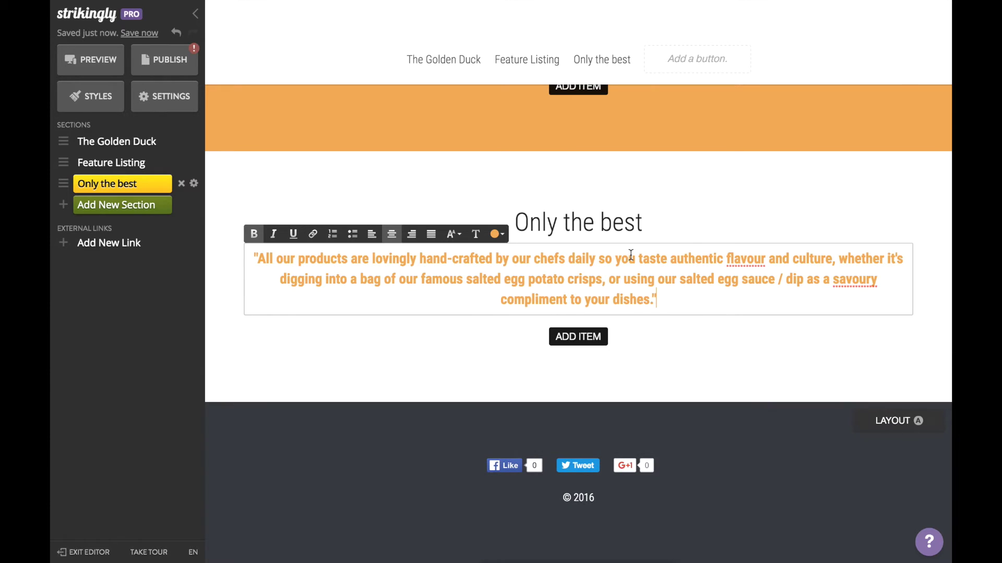
{"action": "key", "text": "ctrl+a"}
{"action": "key", "text": "ctrl+b"}
{"action": "left_click", "coordinate": [688, 299]}
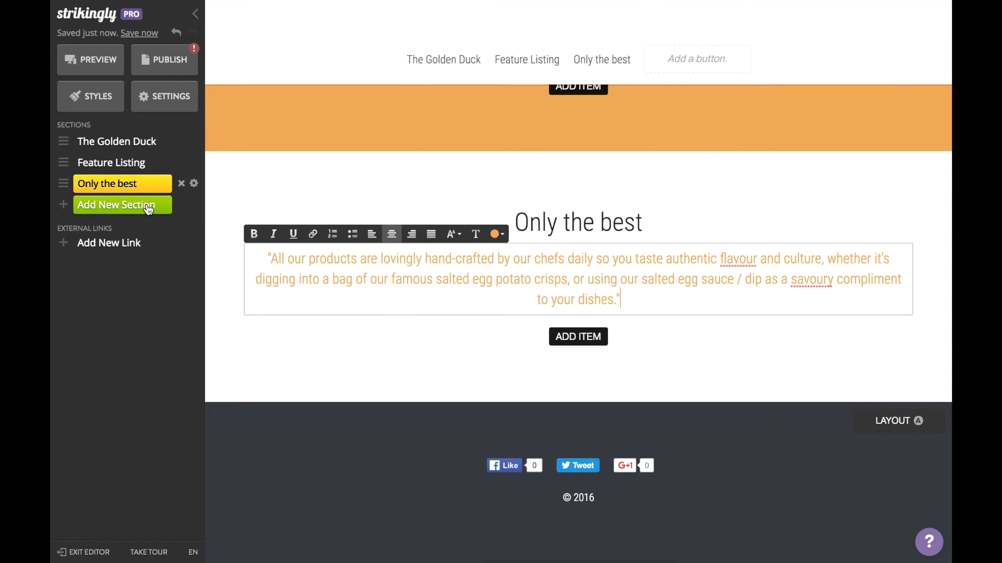
Step: Add a Simple Store section to the page
{"action": "left_click", "coordinate": [120, 204]}
{"action": "scroll", "coordinate": [291, 212], "scroll_direction": "up", "scroll_amount": 10}
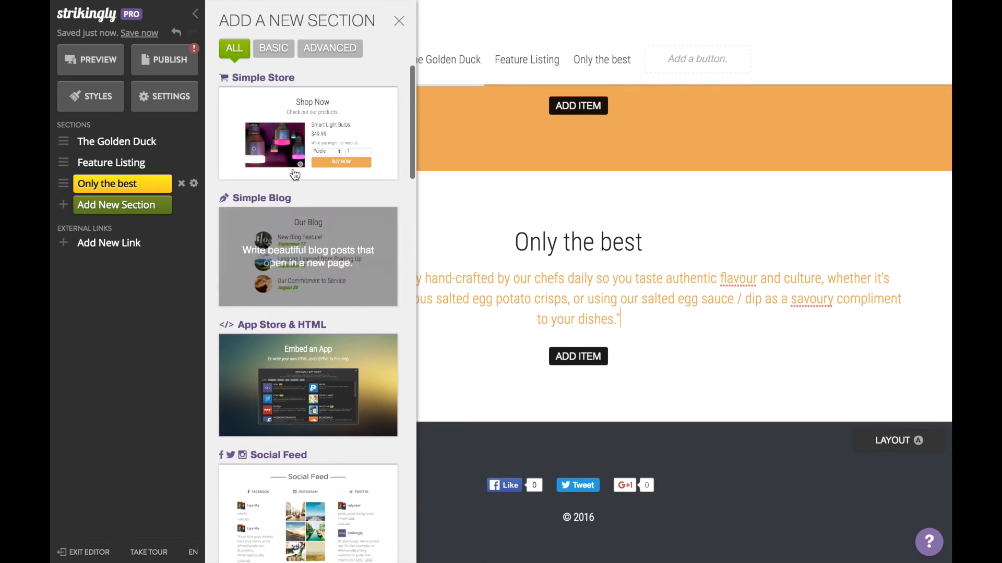
{"action": "left_click", "coordinate": [290, 167]}
Step: Create a new product named 'Classic Chips' with the product1 photo
{"action": "left_click", "coordinate": [571, 335]}
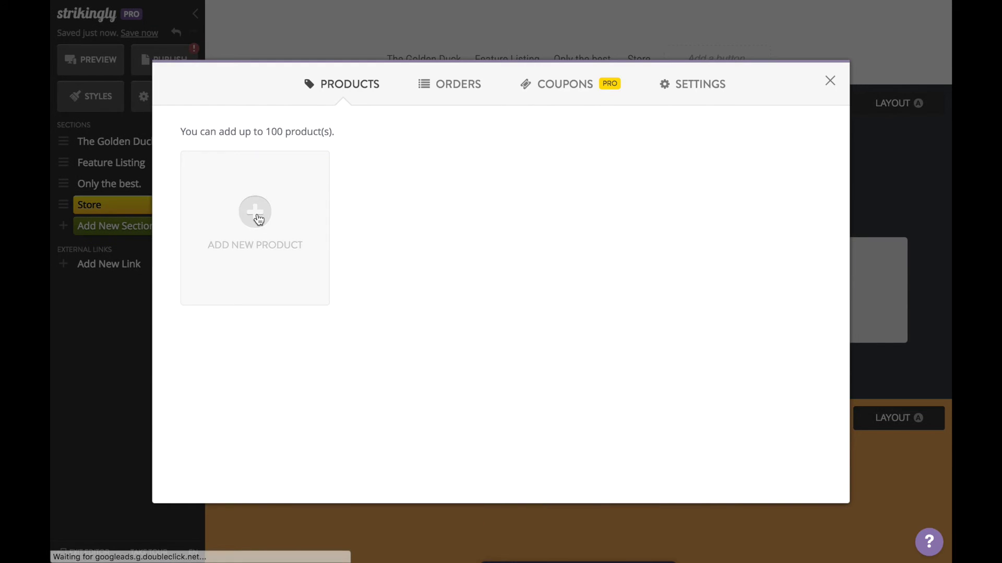
{"action": "left_click", "coordinate": [256, 213]}
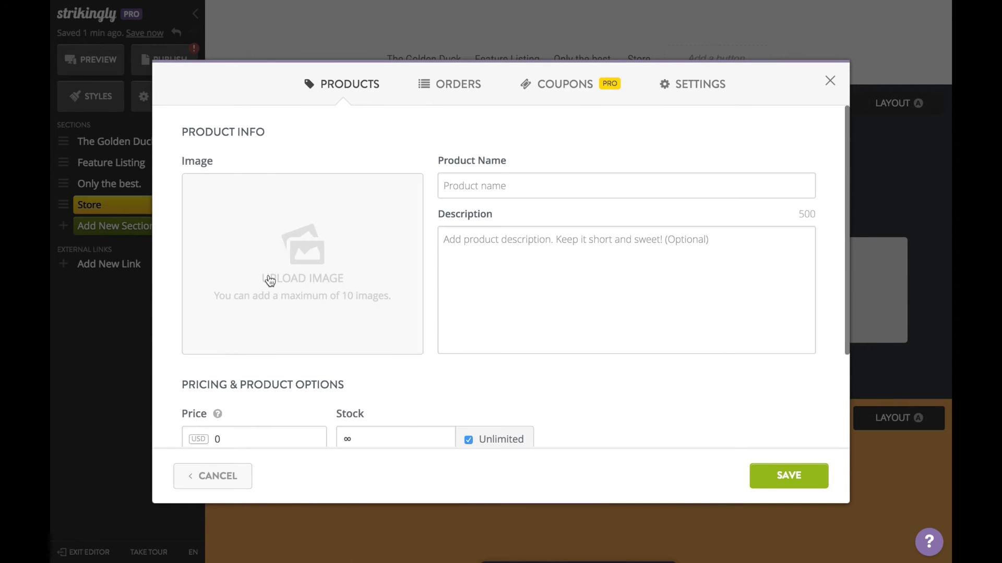
{"action": "left_click", "coordinate": [326, 267]}
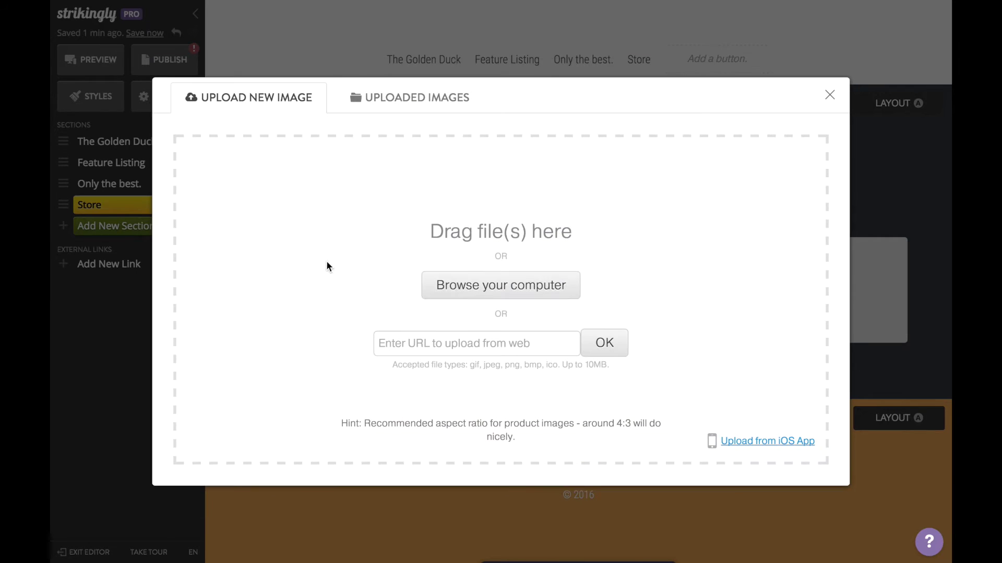
{"action": "left_click", "coordinate": [454, 287]}
{"action": "double_click", "coordinate": [569, 139]}
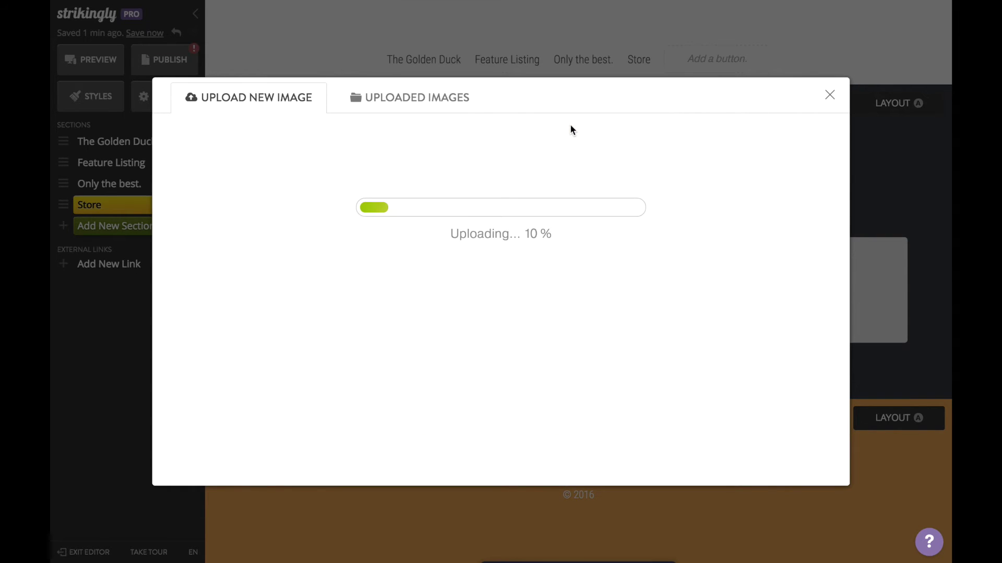
{"action": "left_click", "coordinate": [532, 187]}
{"action": "type", "text": "Classic Chip"}
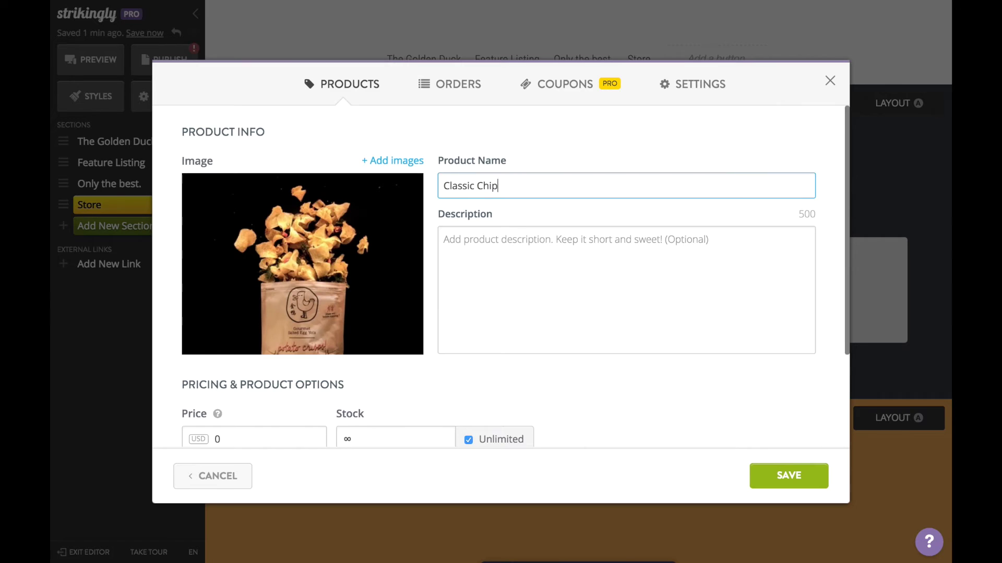
{"action": "type", "text": "s"}
Step: Price Classic Chips at $5 with limited stock of 100 and save it
{"action": "scroll", "coordinate": [324, 402], "scroll_direction": "down", "scroll_amount": 1}
{"action": "left_click", "coordinate": [285, 409]}
{"action": "scroll", "coordinate": [347, 408], "scroll_direction": "down", "scroll_amount": 2}
{"action": "key", "text": "BackSpace"}
{"action": "type", "text": "5"}
{"action": "left_click", "coordinate": [372, 349]}
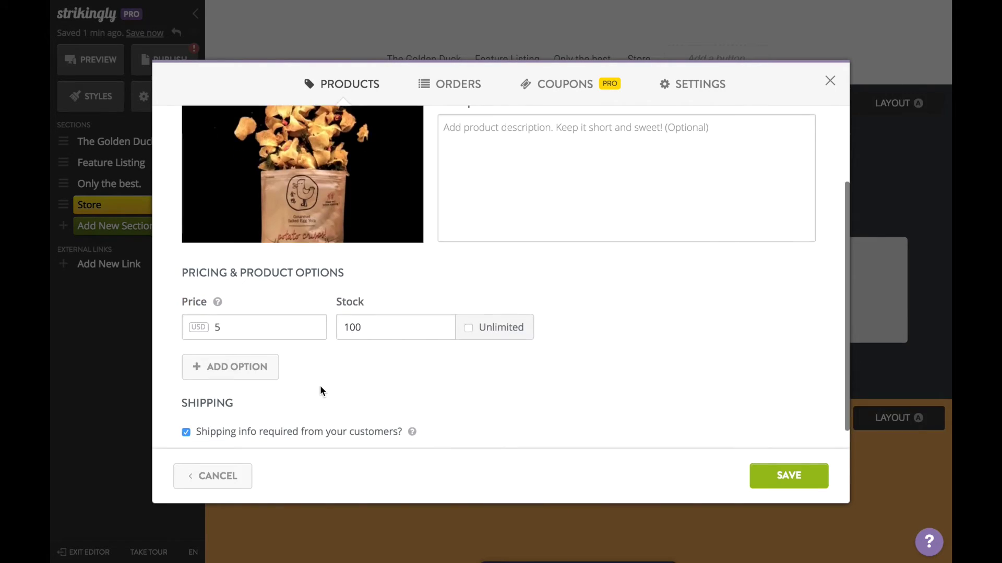
{"action": "scroll", "coordinate": [321, 389], "scroll_direction": "up", "scroll_amount": 3}
{"action": "left_click", "coordinate": [465, 271]}
{"action": "scroll", "coordinate": [579, 389], "scroll_direction": "down", "scroll_amount": 3}
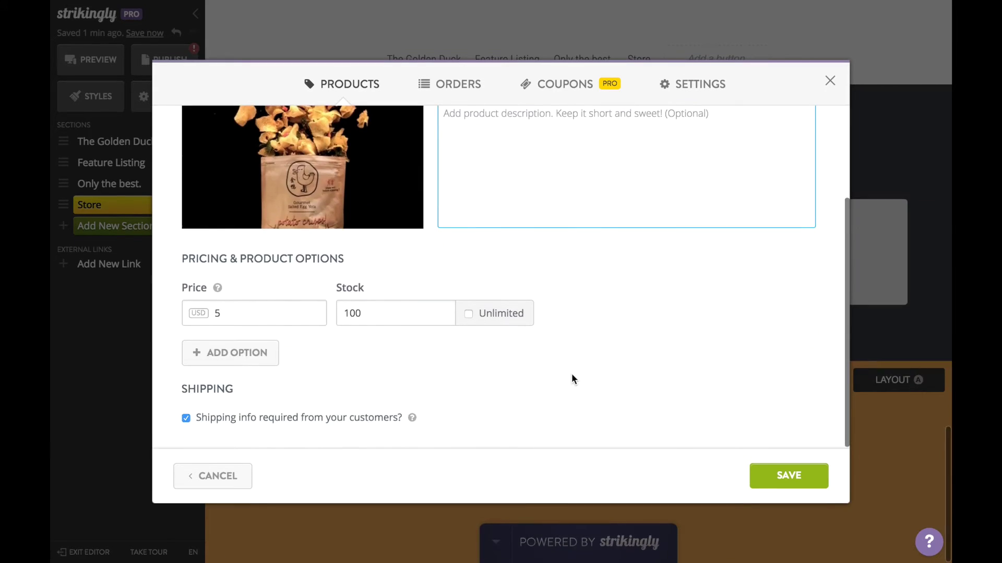
{"action": "scroll", "coordinate": [610, 401], "scroll_direction": "up", "scroll_amount": 3}
{"action": "left_click", "coordinate": [765, 471]}
Step: Create a second product named 'Fish Skin Chips' with the product2 photo
{"action": "left_click", "coordinate": [254, 230]}
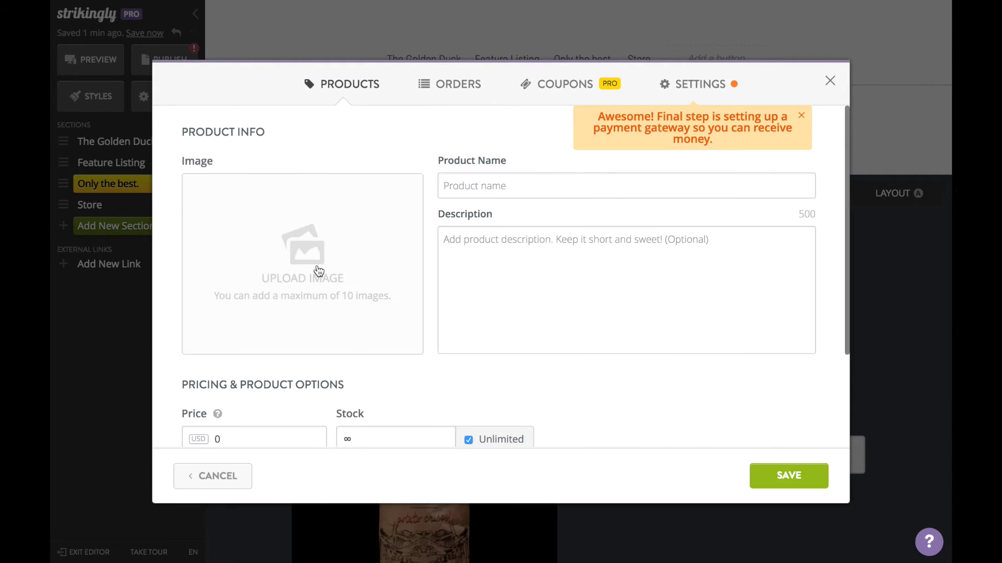
{"action": "left_click", "coordinate": [317, 268]}
{"action": "left_click", "coordinate": [537, 291]}
{"action": "left_click", "coordinate": [677, 133]}
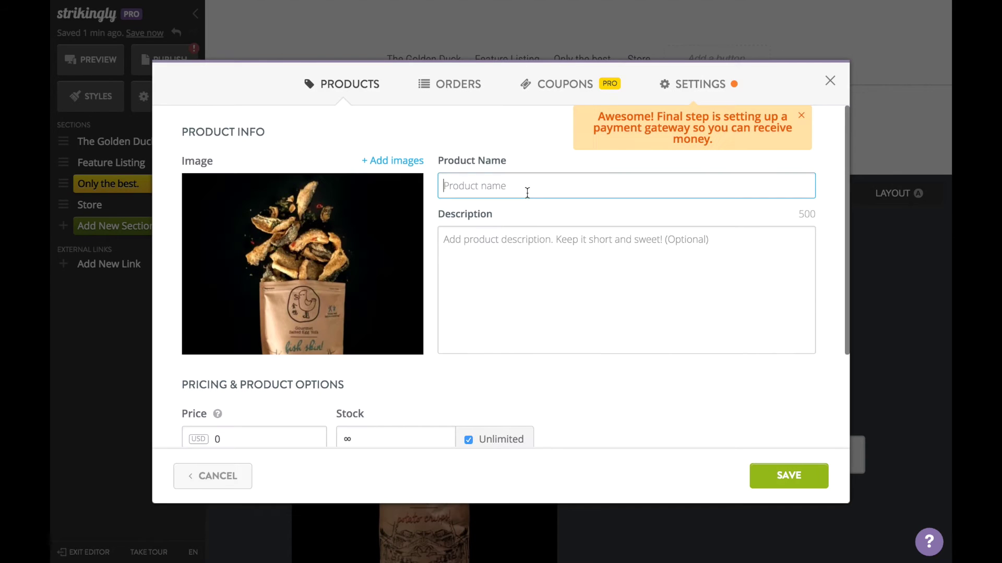
{"action": "type", "text": "Fish Chips"}
{"action": "left_click", "coordinate": [466, 186]}
{"action": "type", "text": "Skin"}
Step: Price Fish Skin Chips at $6 with stock 100, drop the extra option row, and save
{"action": "scroll", "coordinate": [289, 425], "scroll_direction": "down", "scroll_amount": 2}
{"action": "left_click", "coordinate": [261, 439]}
{"action": "type", "text": "6"}
{"action": "left_click", "coordinate": [468, 344]}
{"action": "type", "text": "100"}
{"action": "left_click", "coordinate": [246, 385]}
{"action": "left_click", "coordinate": [273, 300]}
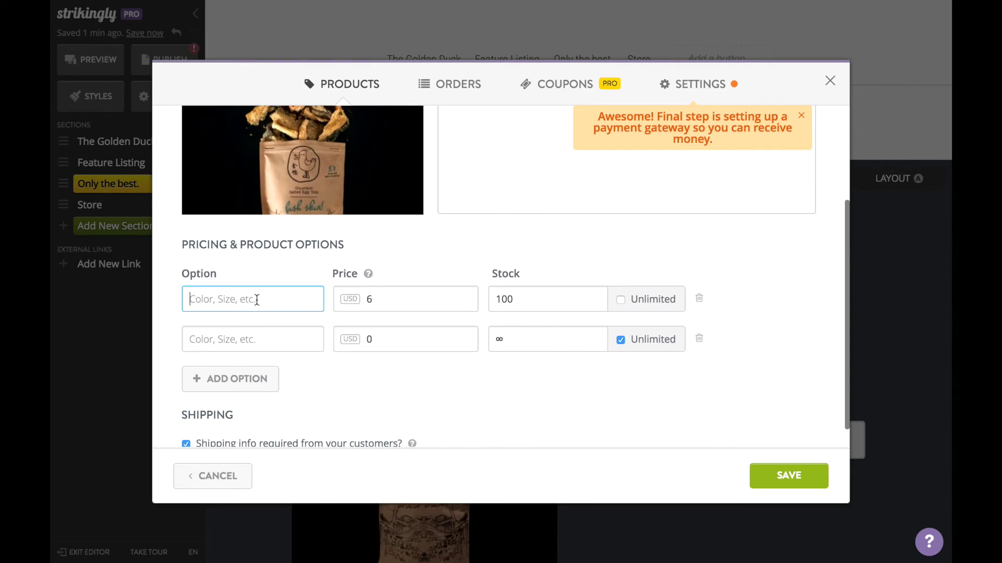
{"action": "left_click", "coordinate": [700, 339]}
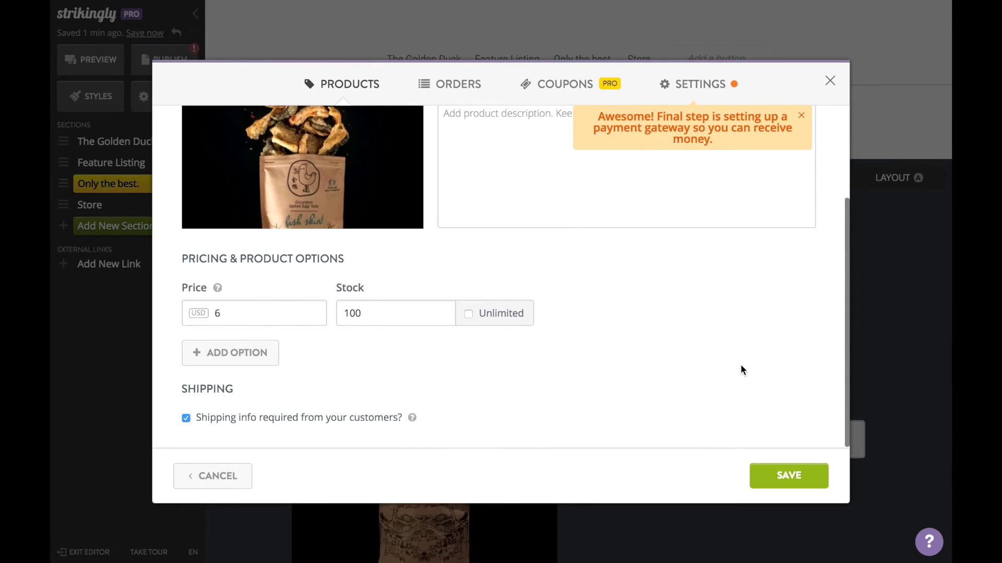
{"action": "scroll", "coordinate": [752, 358], "scroll_direction": "up", "scroll_amount": 3}
{"action": "left_click", "coordinate": [780, 486]}
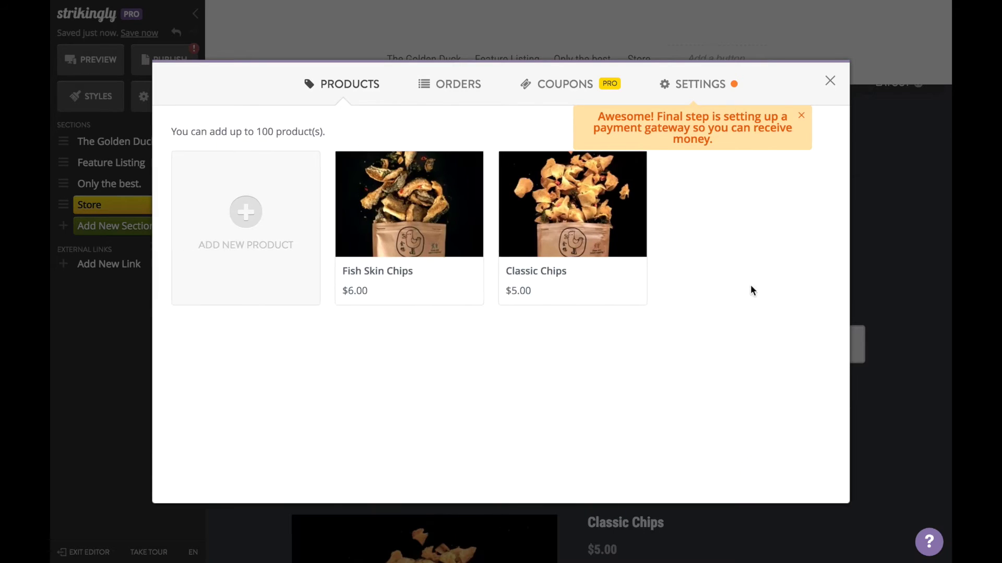
{"action": "left_click", "coordinate": [708, 85]}
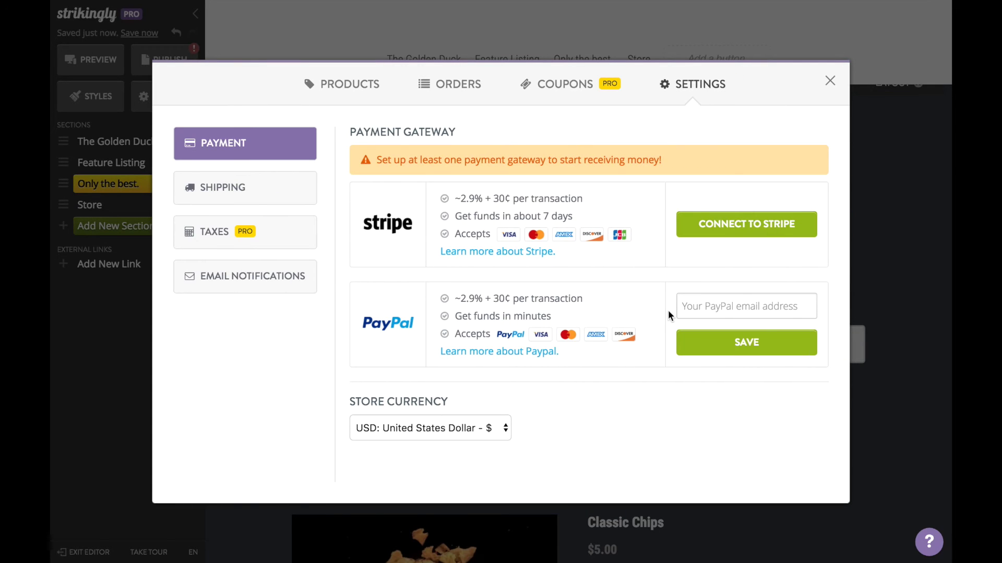
Step: Connect the PayPal account e-mail with USD currency, save, and close the store manager
{"action": "left_click", "coordinate": [693, 302]}
{"action": "type", "text": "example@strikingly.com"}
{"action": "left_click", "coordinate": [421, 429]}
{"action": "left_click", "coordinate": [420, 427]}
{"action": "left_click", "coordinate": [733, 345]}
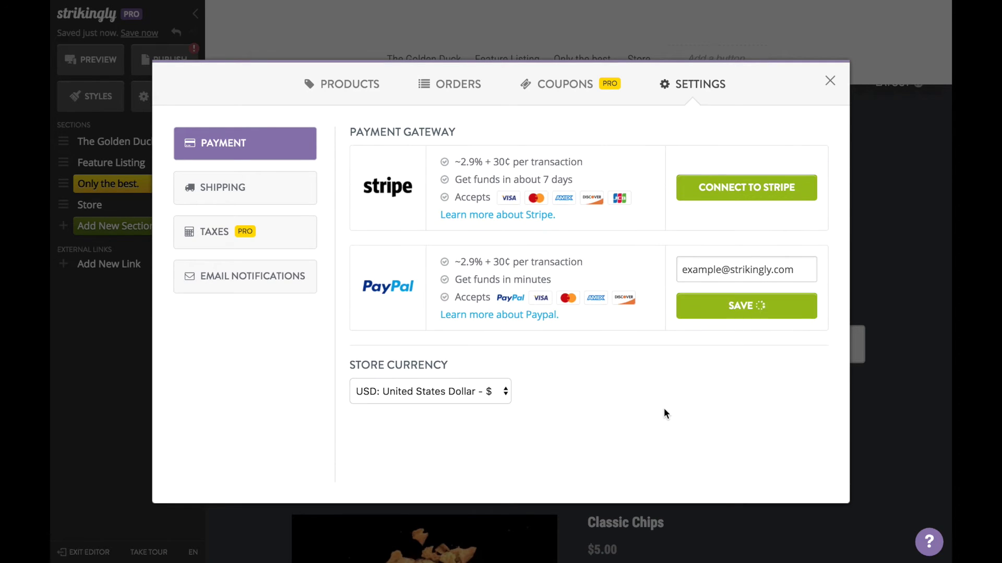
{"action": "left_click", "coordinate": [830, 80]}
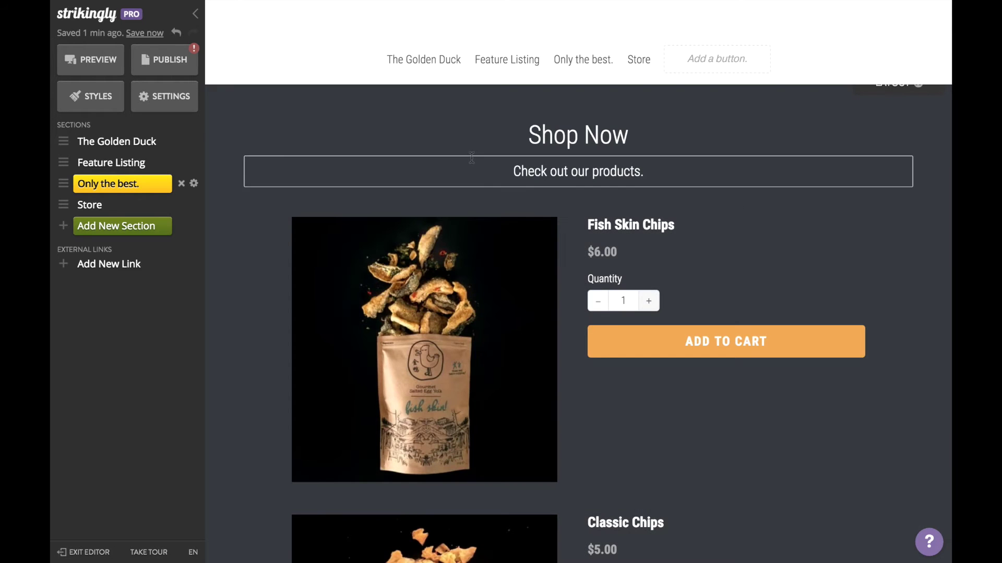
Step: Relabel the hero's empty button STORE and link it to the Store section (#4)
{"action": "left_click", "coordinate": [138, 151]}
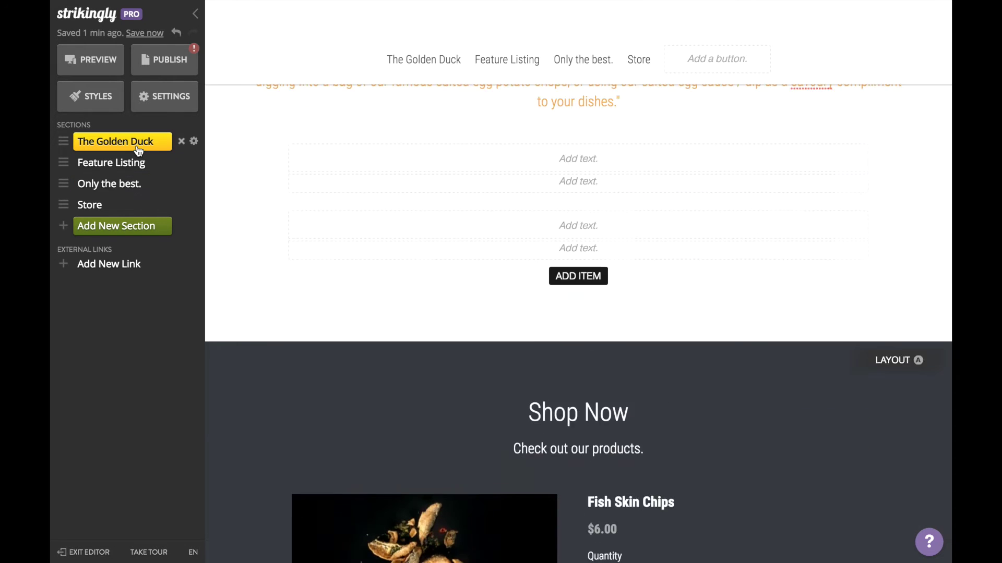
{"action": "scroll", "coordinate": [272, 274], "scroll_direction": "down", "scroll_amount": 3}
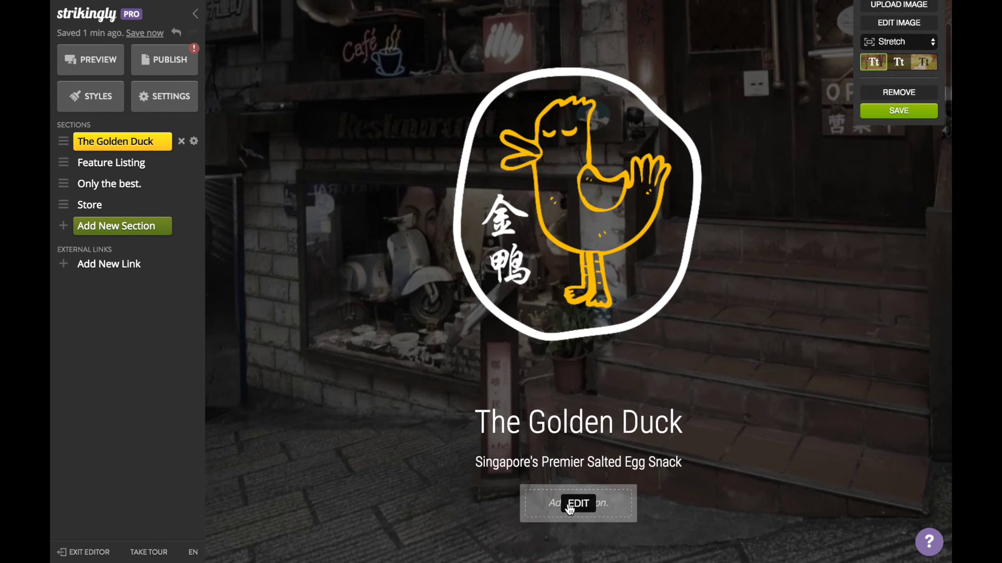
{"action": "scroll", "coordinate": [569, 508], "scroll_direction": "down", "scroll_amount": 2}
{"action": "left_click", "coordinate": [574, 417]}
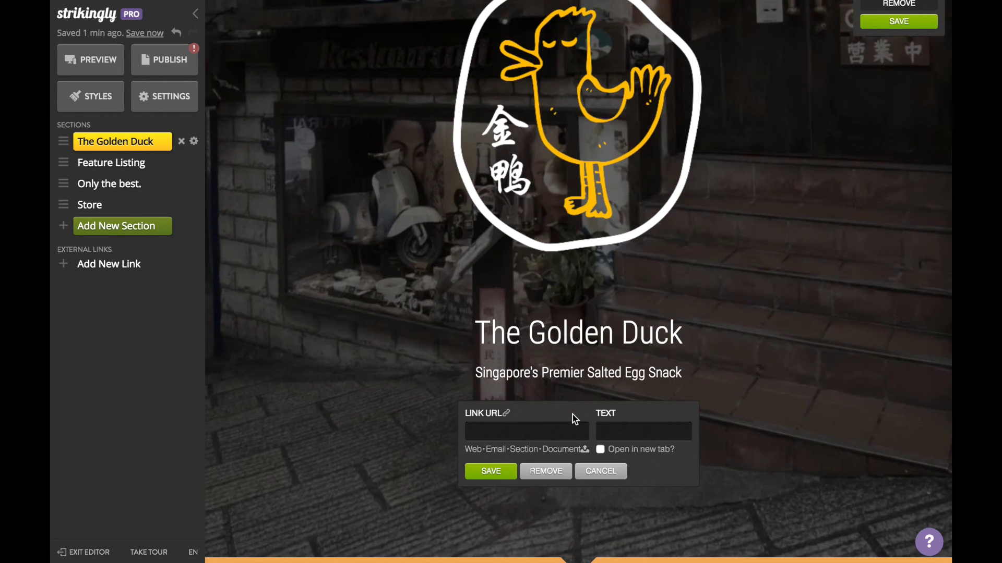
{"action": "left_click", "coordinate": [545, 429]}
{"action": "type", "text": "STORE"}
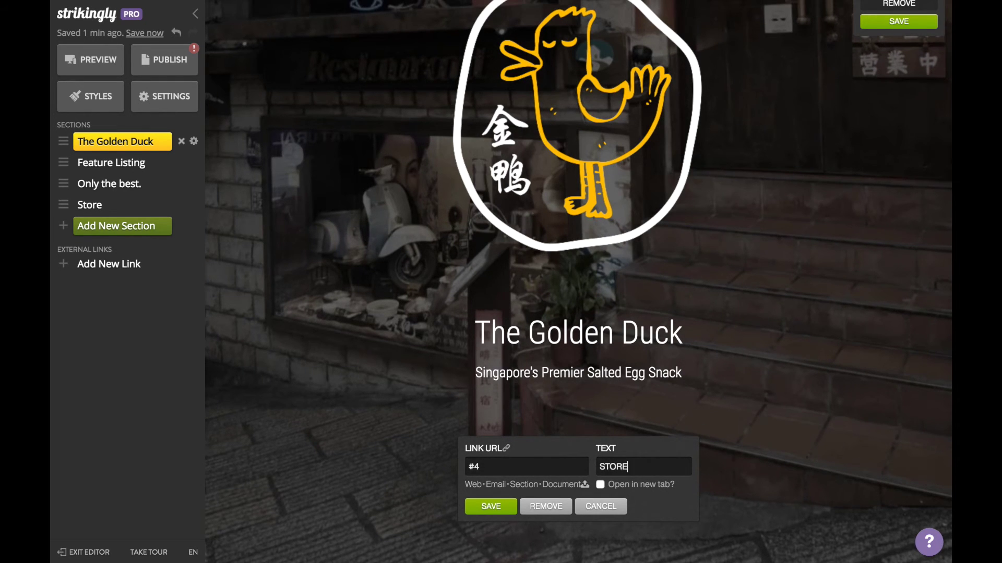
{"action": "left_click", "coordinate": [493, 506]}
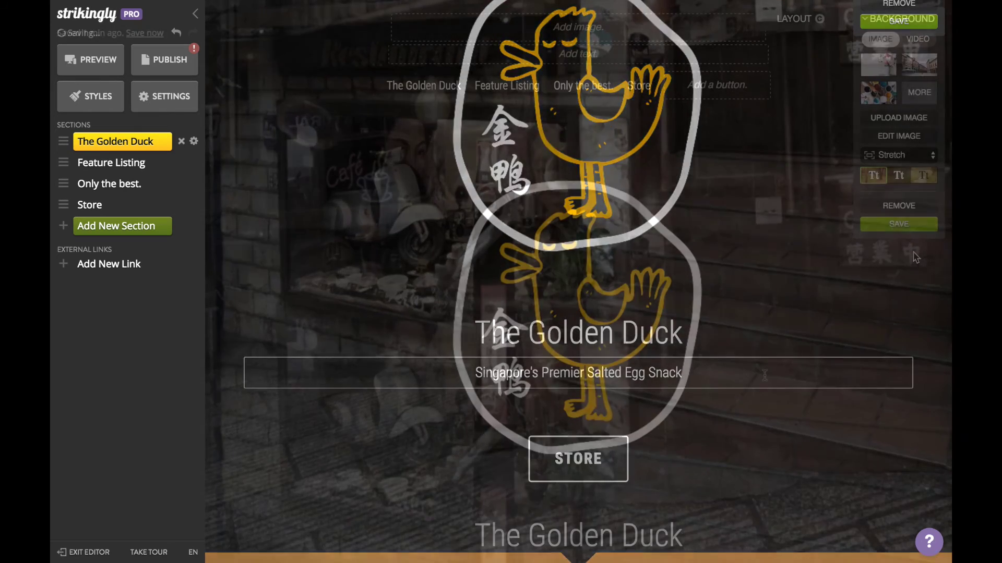
{"action": "scroll", "coordinate": [914, 257], "scroll_direction": "down", "scroll_amount": 15}
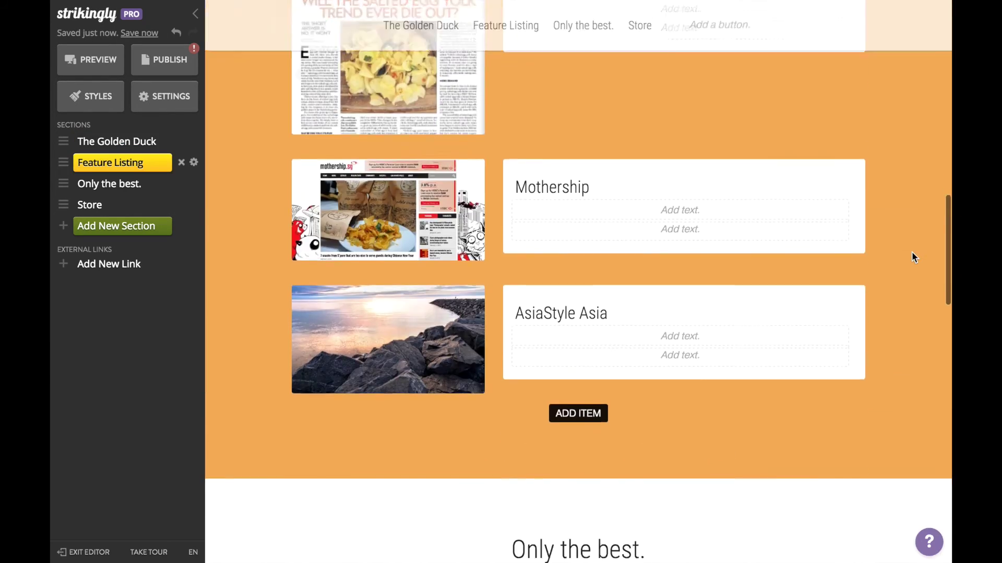
{"action": "scroll", "coordinate": [914, 257], "scroll_direction": "down", "scroll_amount": 5}
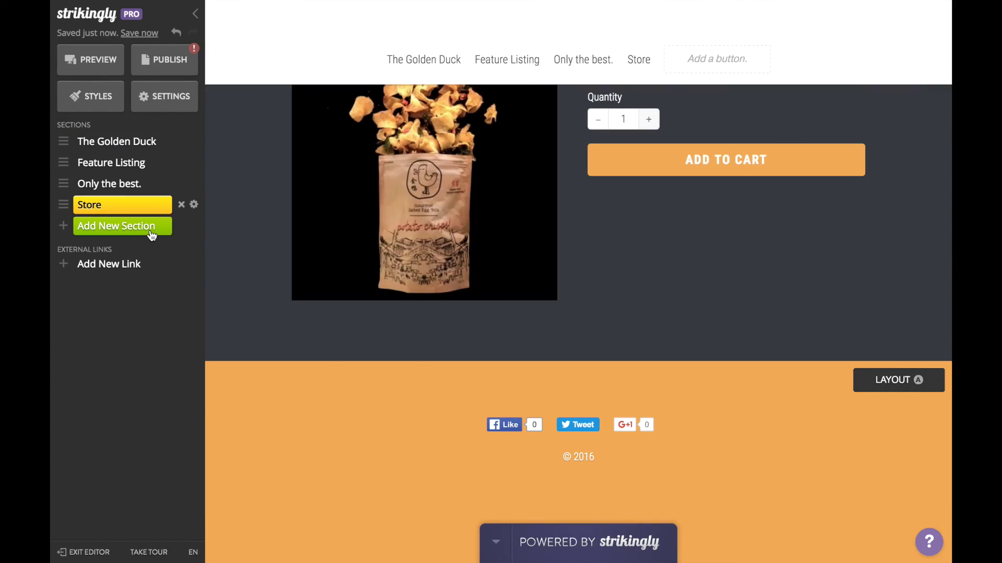
Step: Add a Sign-Up Form section with a 'Thanks!' message and a notification e-mail address
{"action": "left_click", "coordinate": [152, 235]}
{"action": "left_click", "coordinate": [291, 296]}
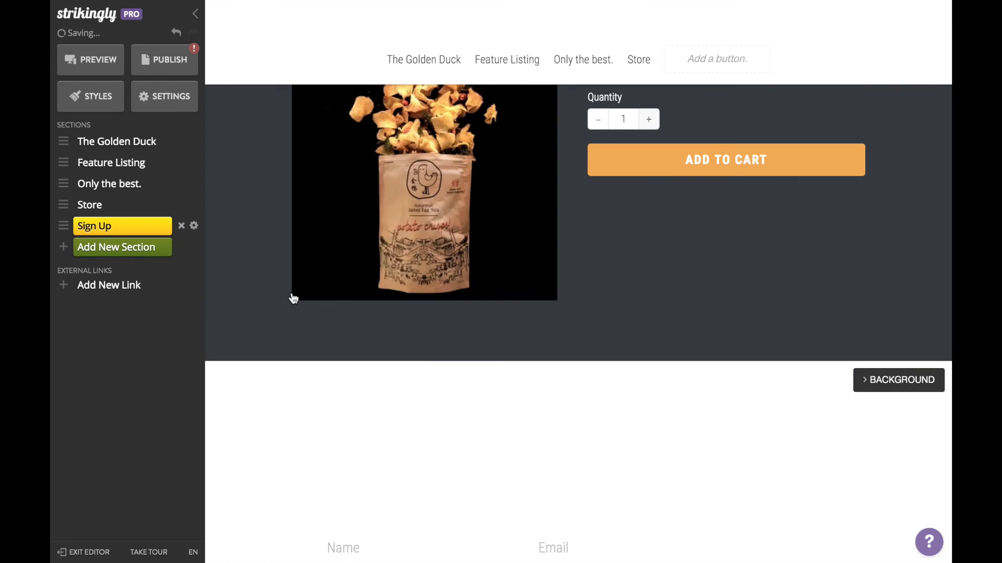
{"action": "left_click", "coordinate": [567, 282]}
{"action": "triple_click", "coordinate": [611, 282]}
{"action": "type", "text": "Thanks"}
{"action": "type", "text": "s"}
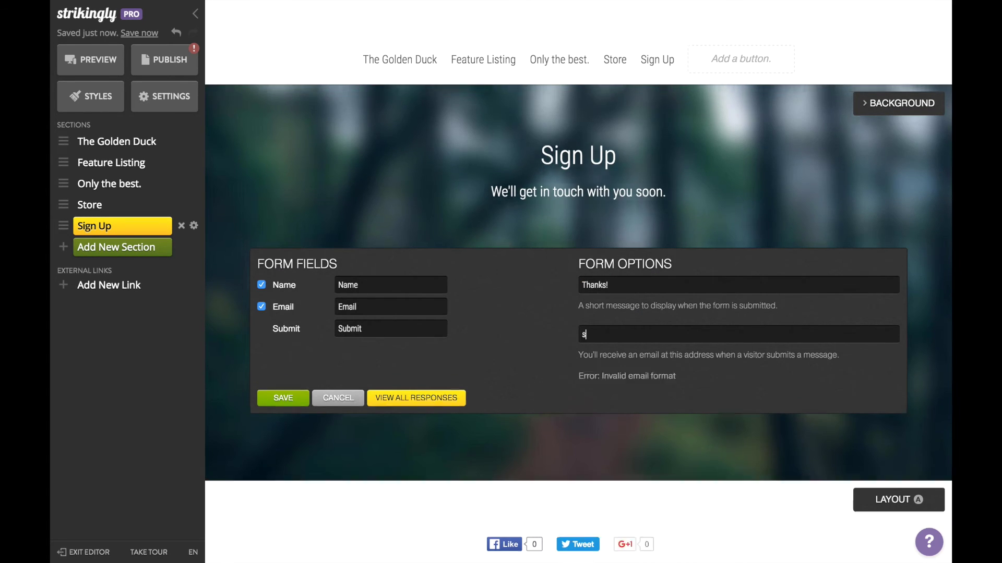
{"action": "type", "text": "com"}
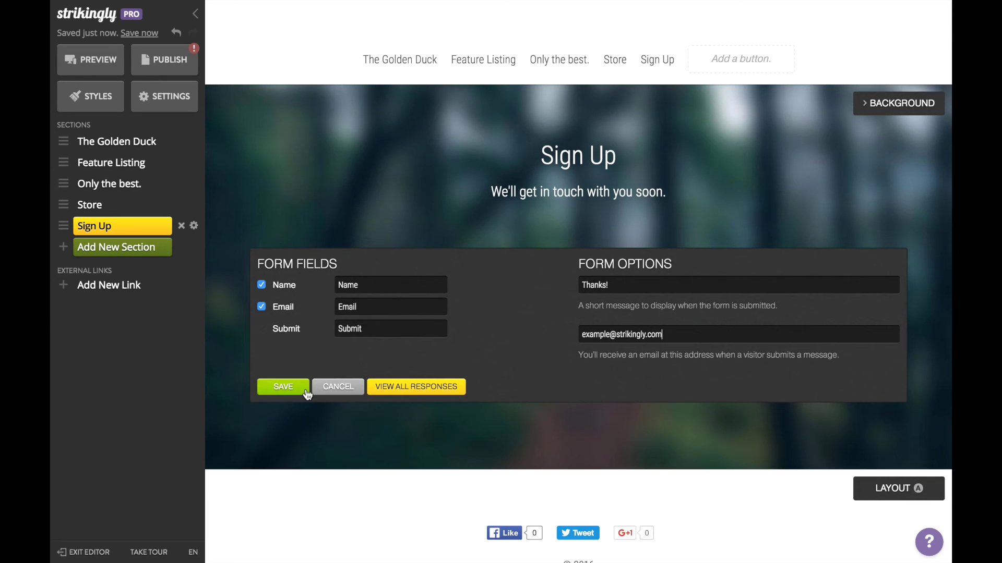
{"action": "left_click", "coordinate": [294, 390]}
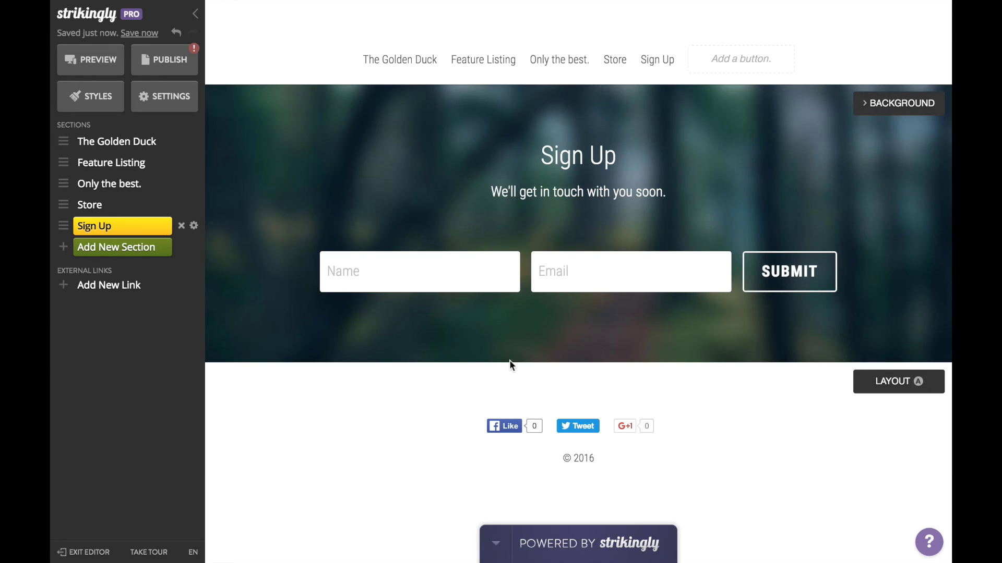
{"action": "left_click", "coordinate": [154, 150]}
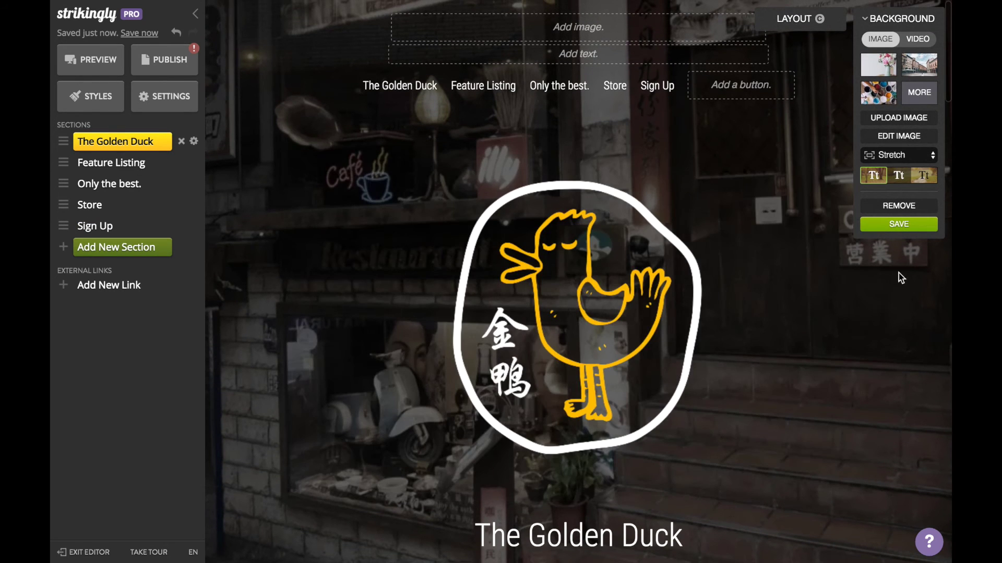
Step: Keep the hero background image and scroll through the finished page to review it
{"action": "left_click", "coordinate": [901, 229]}
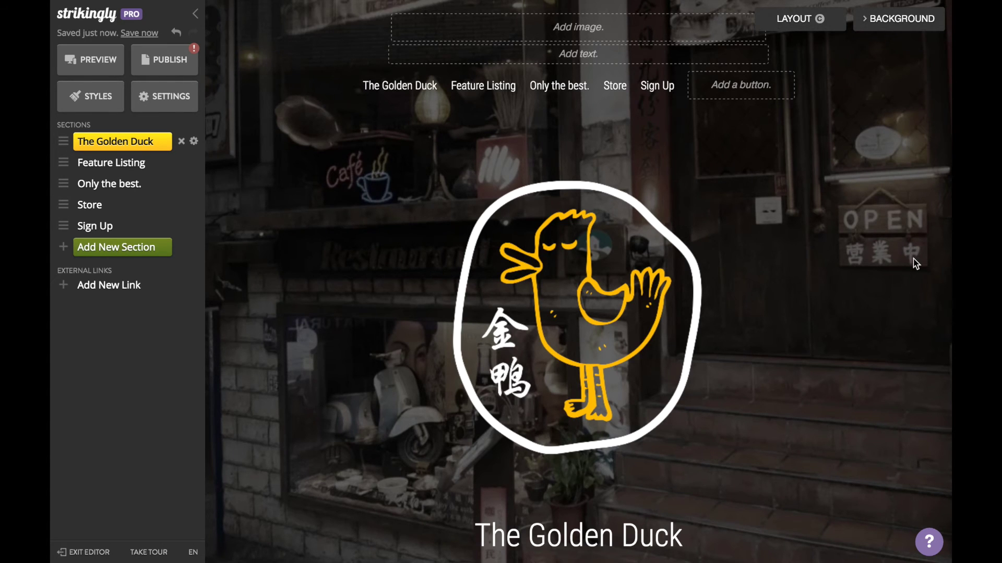
{"action": "scroll", "coordinate": [916, 263], "scroll_direction": "down", "scroll_amount": 3}
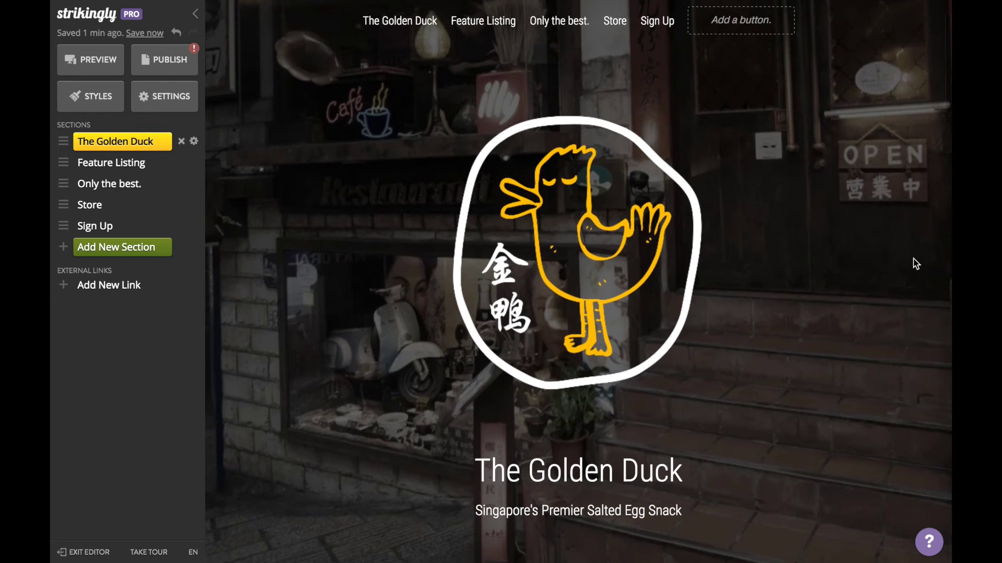
{"action": "scroll", "coordinate": [916, 264], "scroll_direction": "down", "scroll_amount": 1}
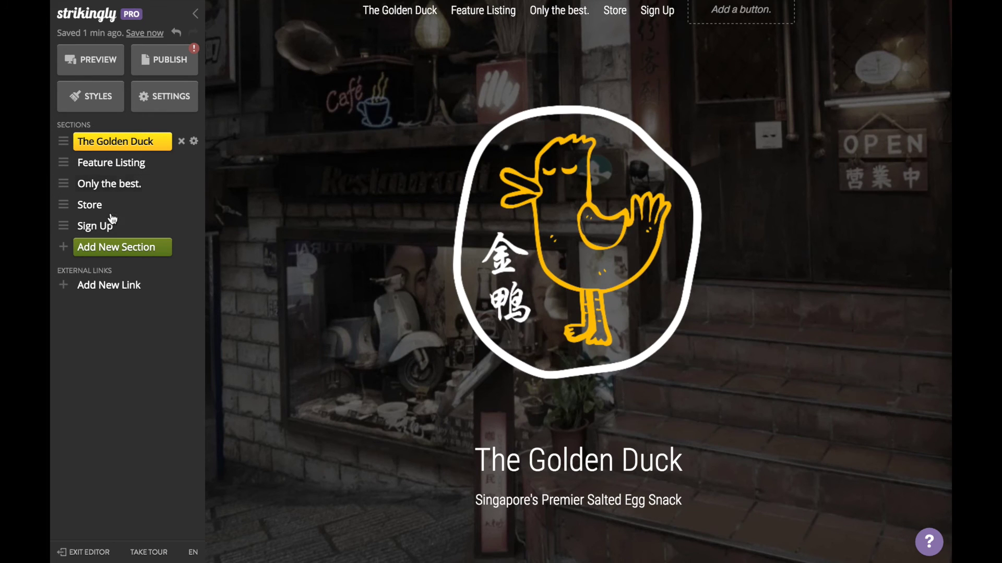
{"action": "mouse_move", "coordinate": [309, 293]}
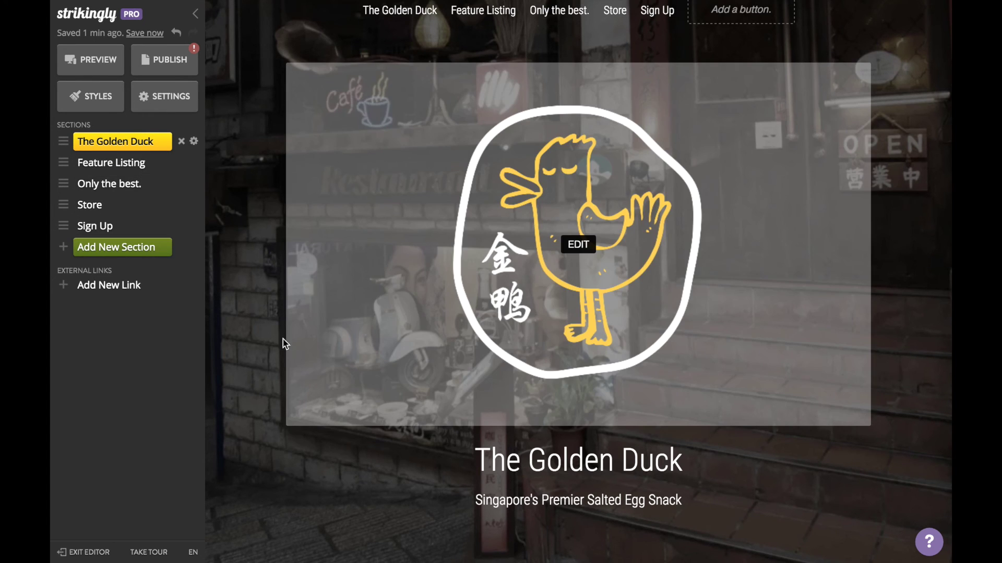
{"action": "scroll", "coordinate": [280, 344], "scroll_direction": "down", "scroll_amount": 1}
{"action": "mouse_move", "coordinate": [451, 327]}
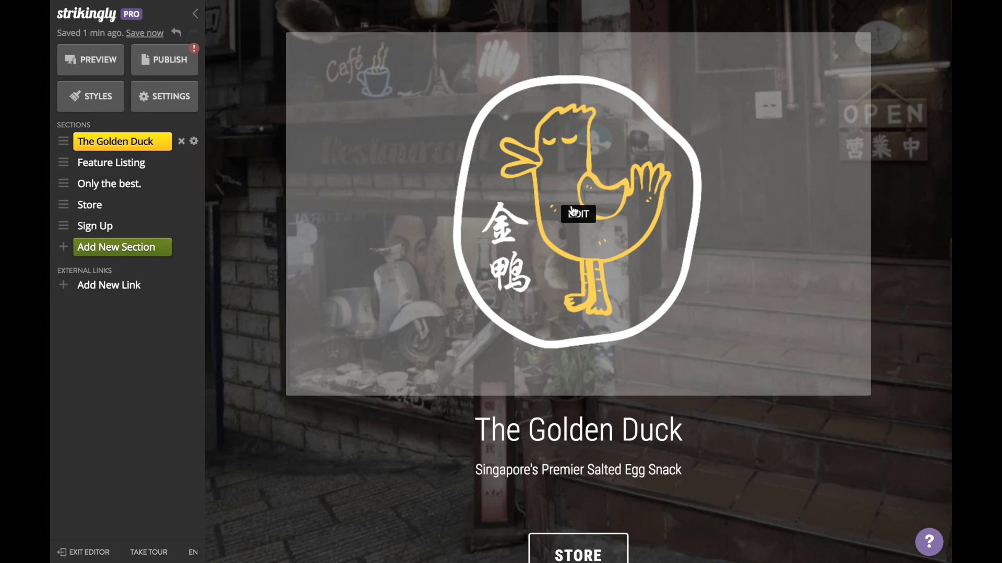
{"action": "scroll", "coordinate": [573, 211], "scroll_direction": "down", "scroll_amount": 5}
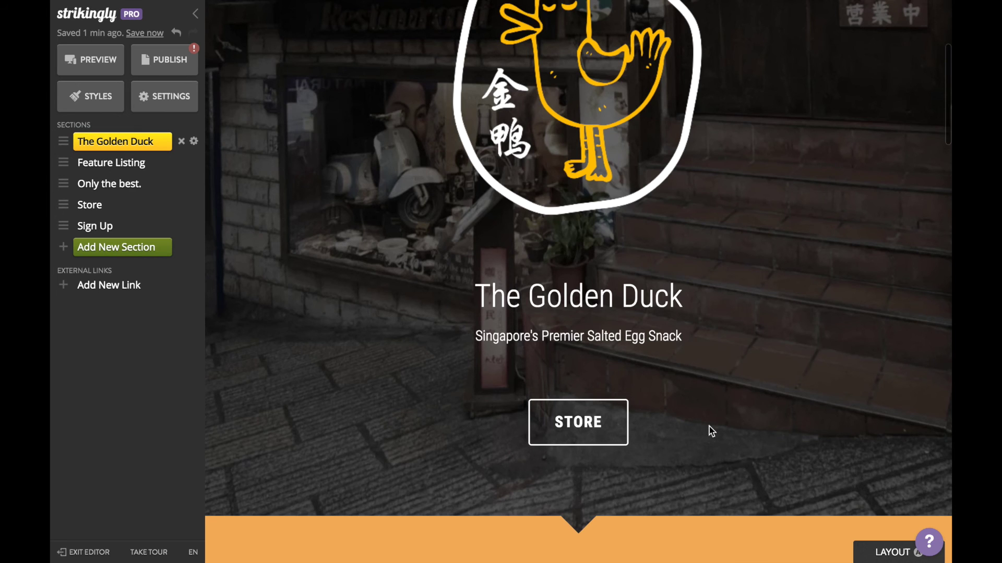
{"action": "scroll", "coordinate": [750, 425], "scroll_direction": "down", "scroll_amount": 1}
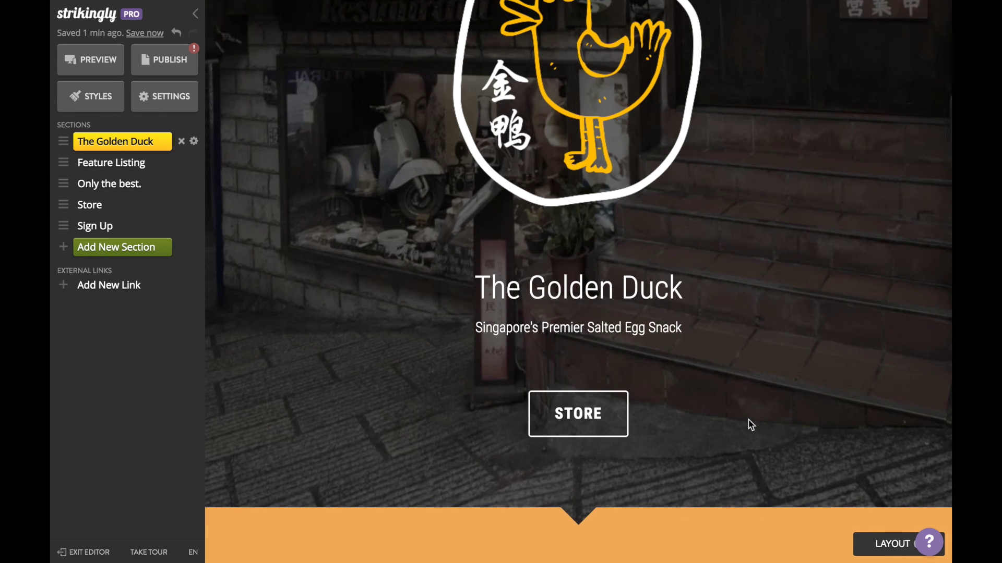
{"action": "scroll", "coordinate": [750, 425], "scroll_direction": "down", "scroll_amount": 15}
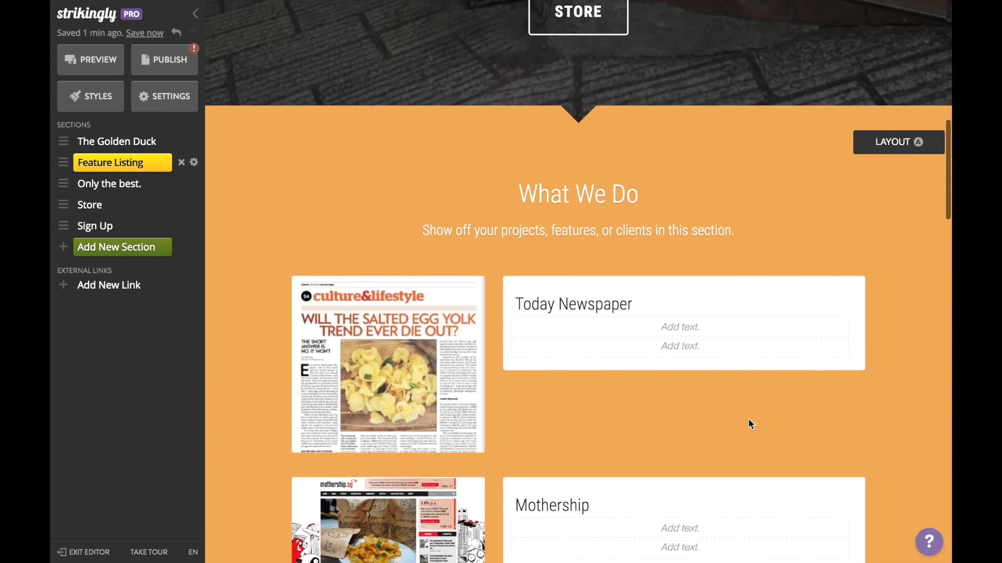
{"action": "scroll", "coordinate": [752, 418], "scroll_direction": "down", "scroll_amount": 10}
{"action": "scroll", "coordinate": [910, 404], "scroll_direction": "down", "scroll_amount": 20}
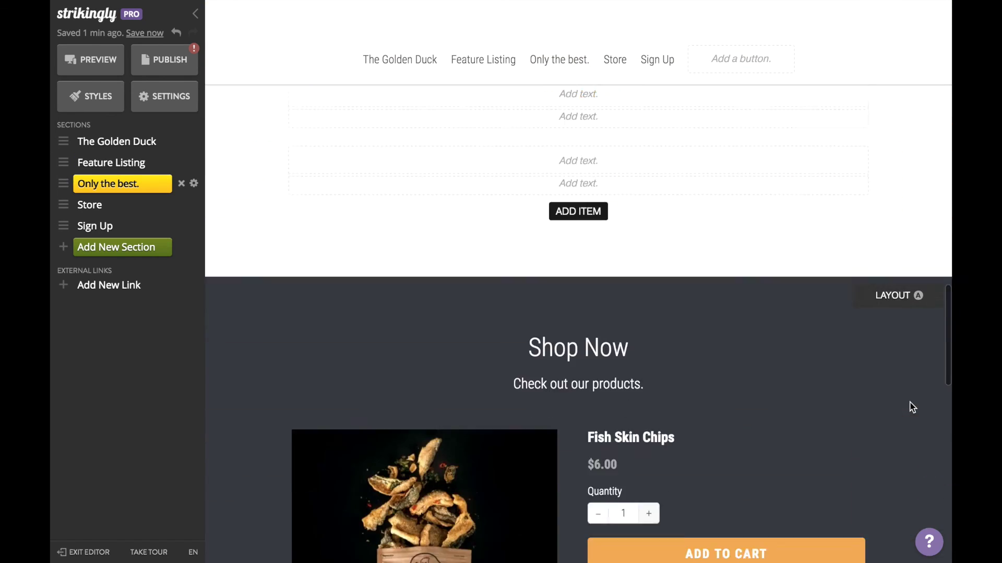
{"action": "scroll", "coordinate": [911, 407], "scroll_direction": "down", "scroll_amount": 11}
{"action": "scroll", "coordinate": [935, 387], "scroll_direction": "down", "scroll_amount": 12}
{"action": "scroll", "coordinate": [918, 360], "scroll_direction": "down", "scroll_amount": 8}
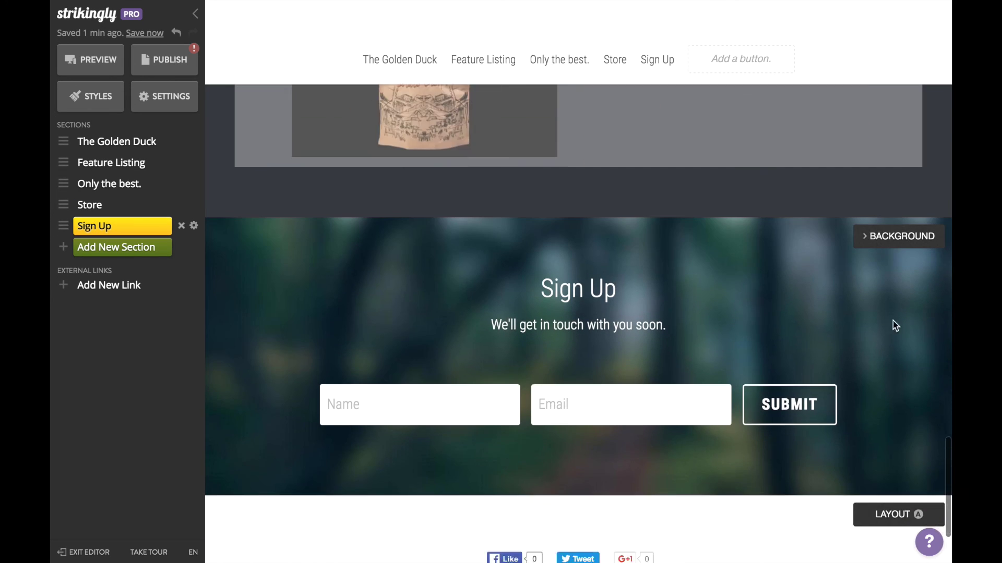
{"action": "scroll", "coordinate": [895, 326], "scroll_direction": "down", "scroll_amount": 4}
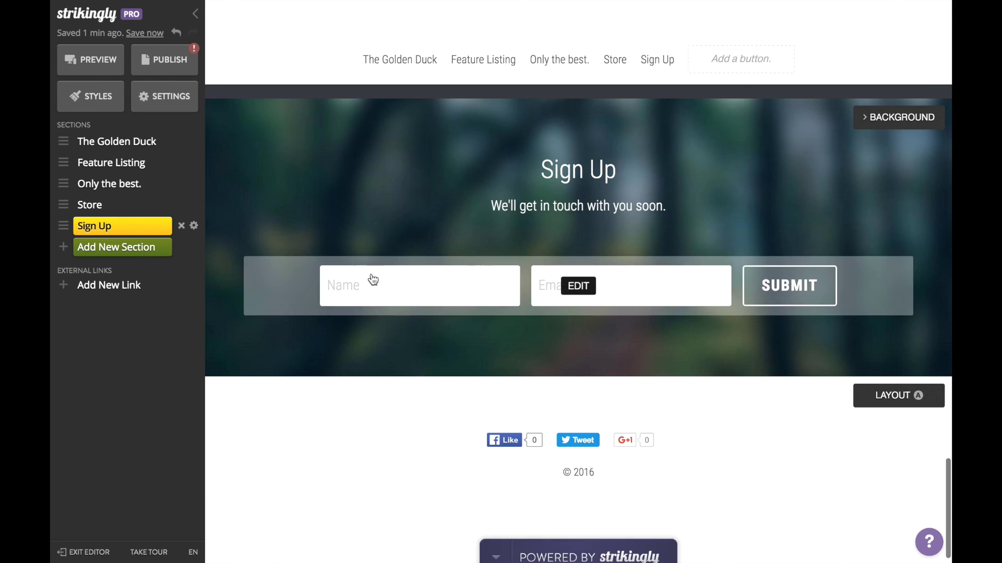
Step: Preview The Golden Duck site as it looks on a tablet and on a phone
{"action": "left_click", "coordinate": [133, 149]}
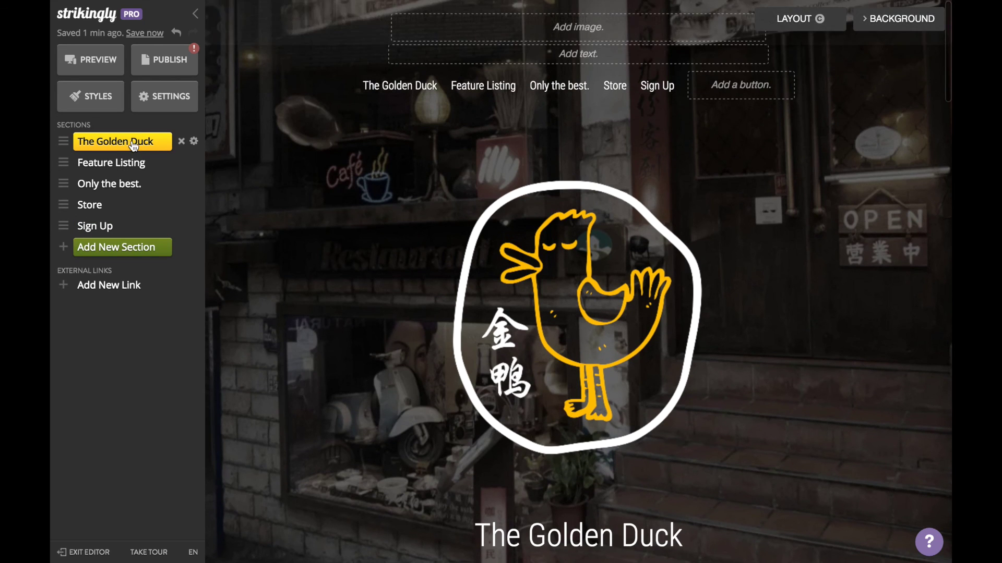
{"action": "left_click", "coordinate": [104, 60]}
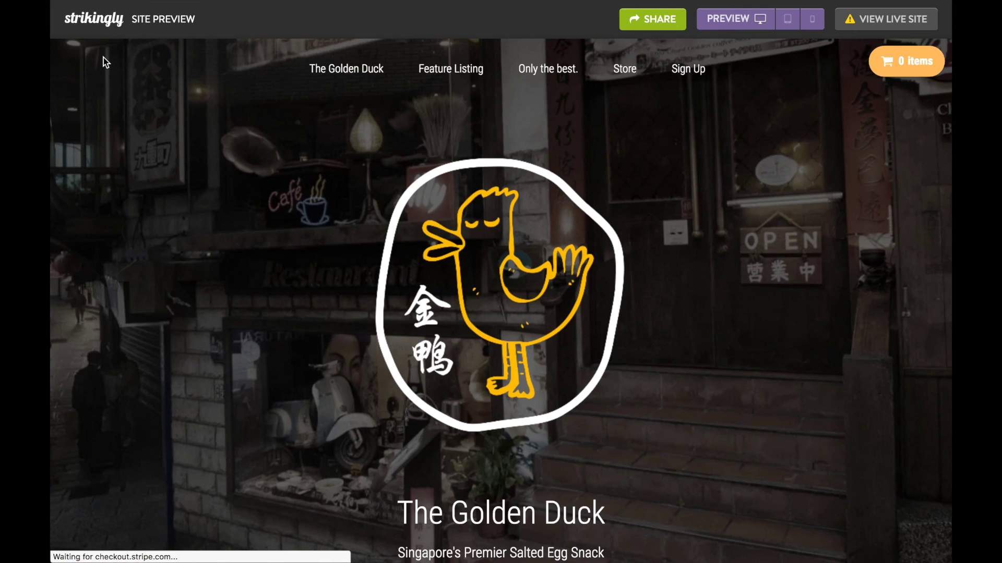
{"action": "left_click", "coordinate": [795, 21]}
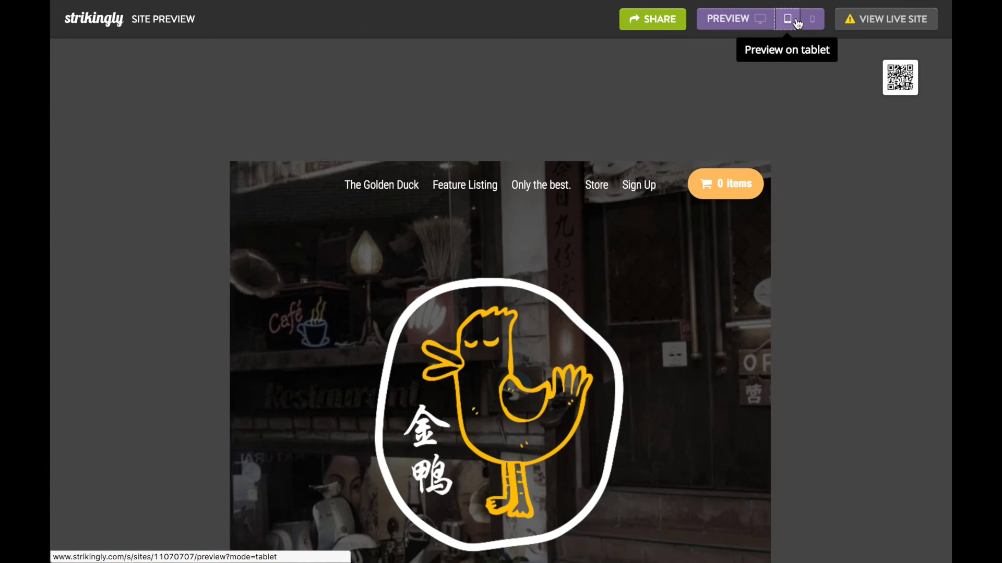
{"action": "left_click", "coordinate": [814, 21]}
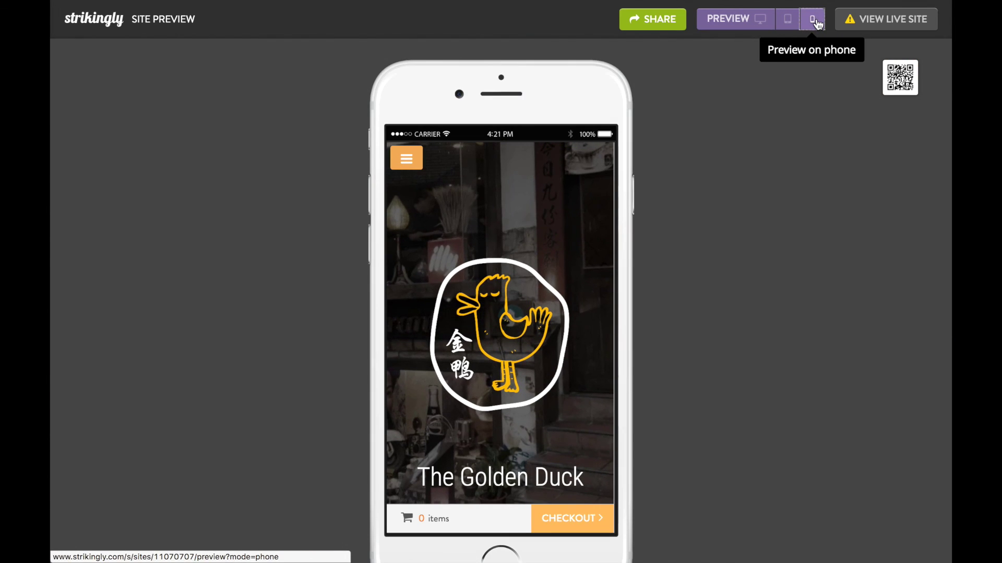